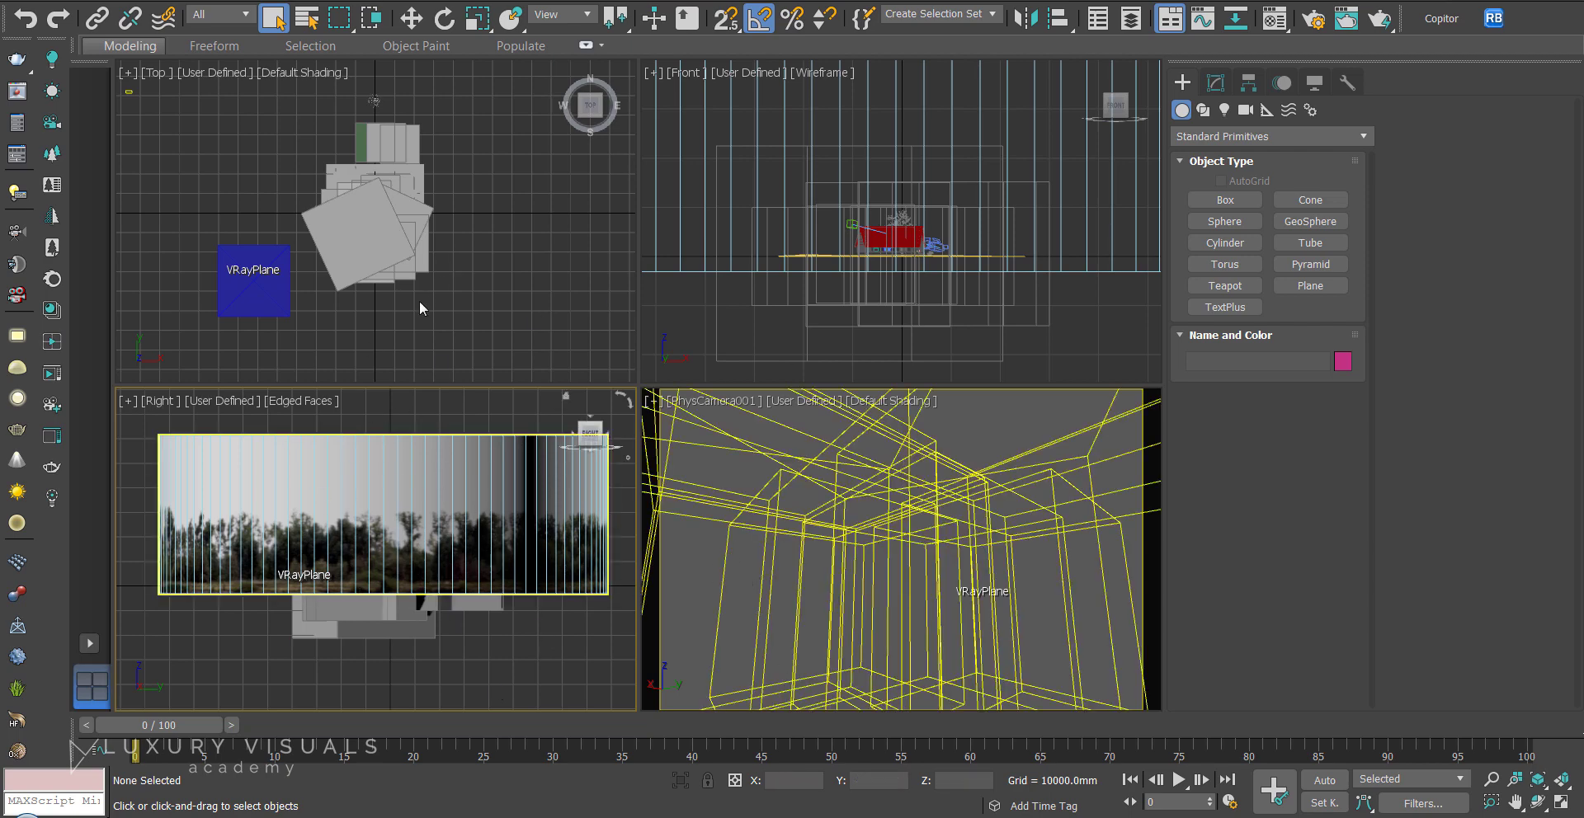
# Step: Hide Trees_Group using Hide Selection from the right-click quad menu
pyautogui.click(392, 230)
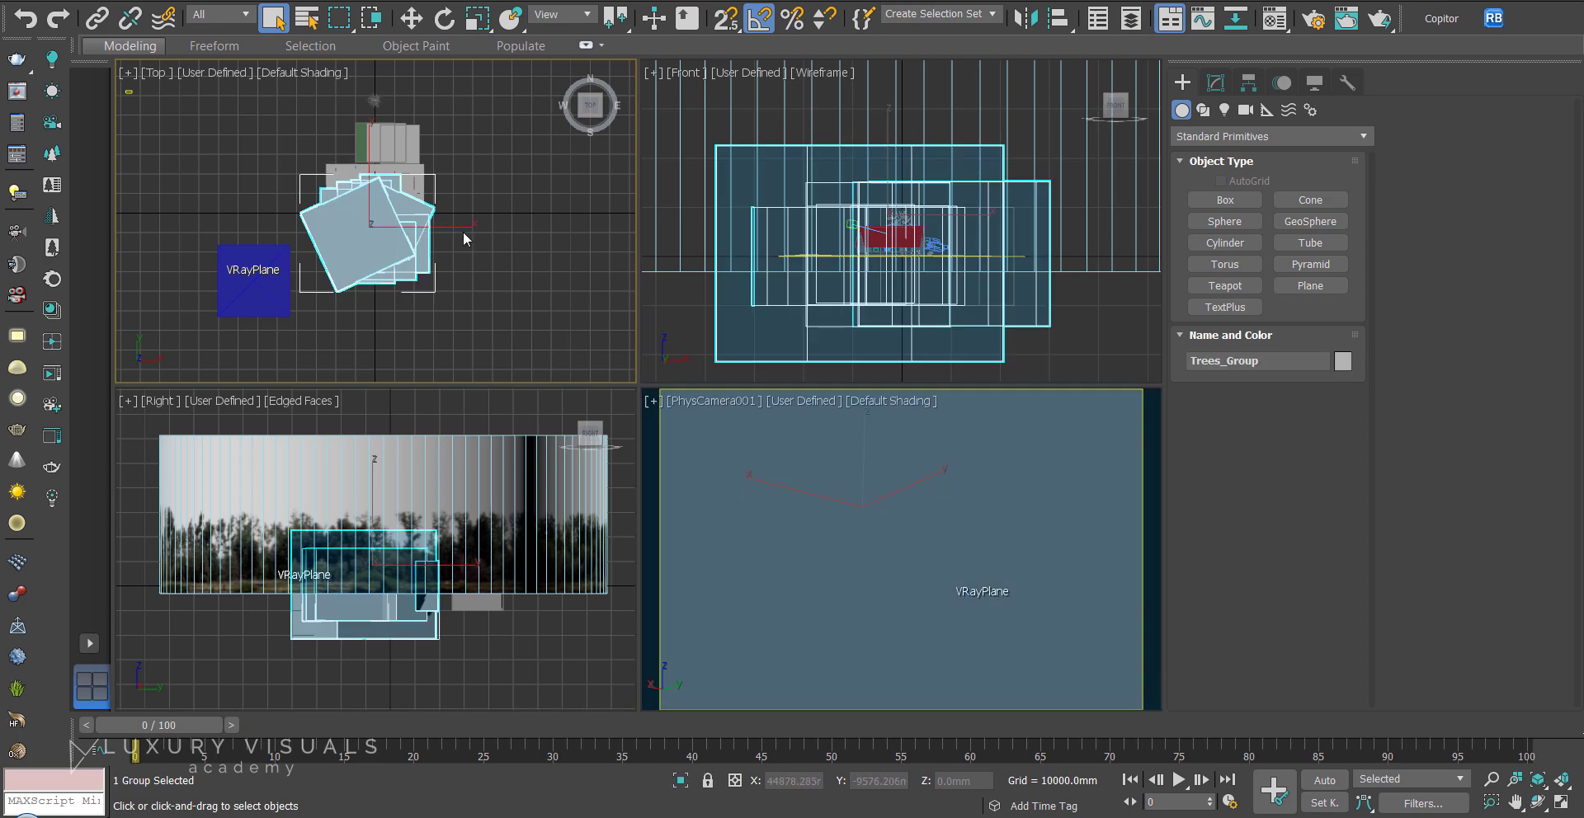
pyautogui.rightClick(301, 258)
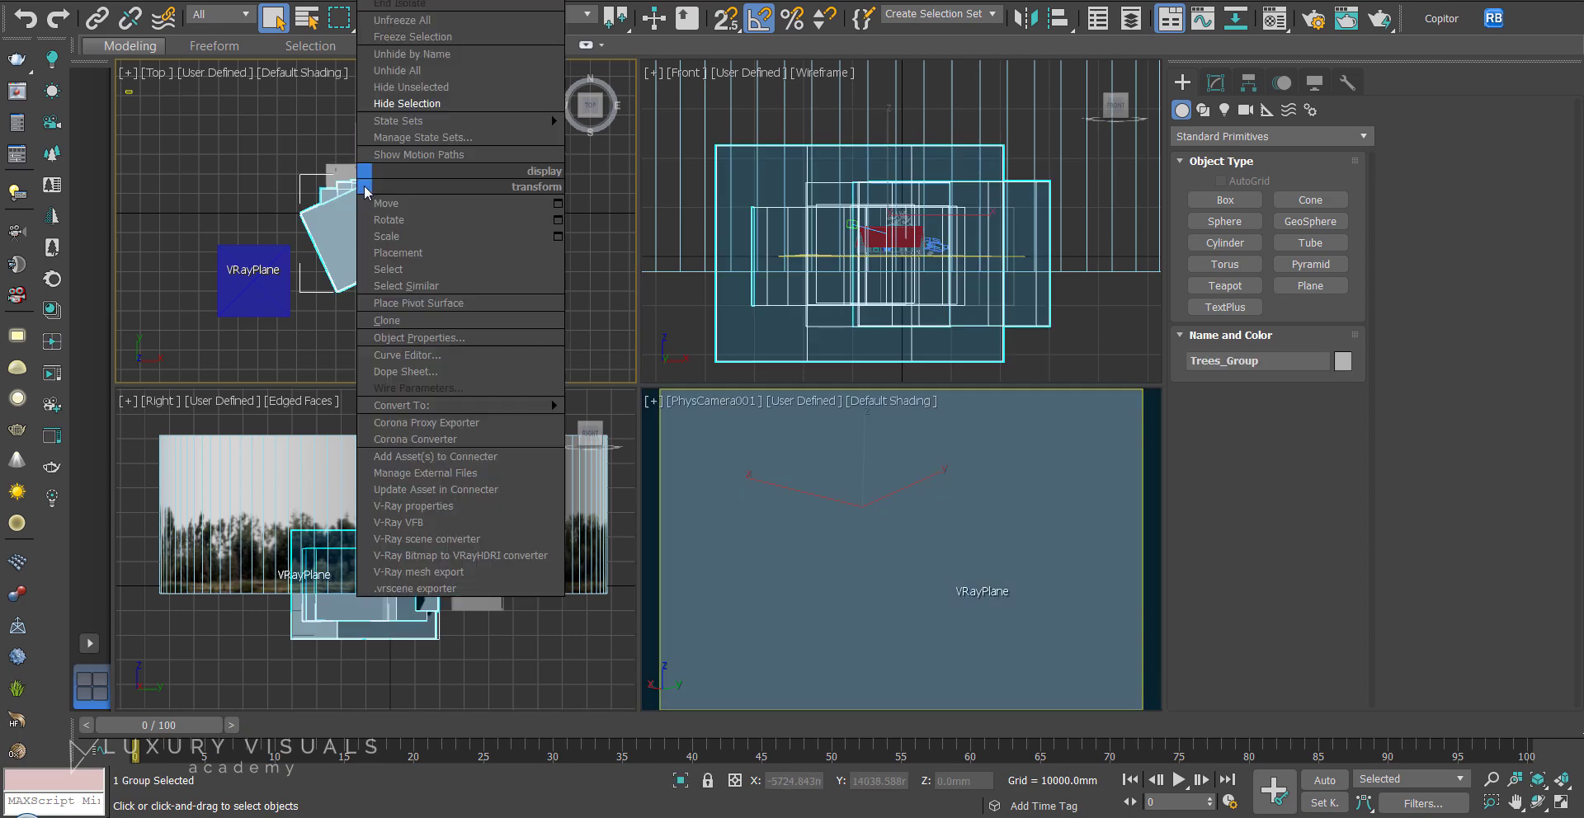
pyautogui.click(407, 106)
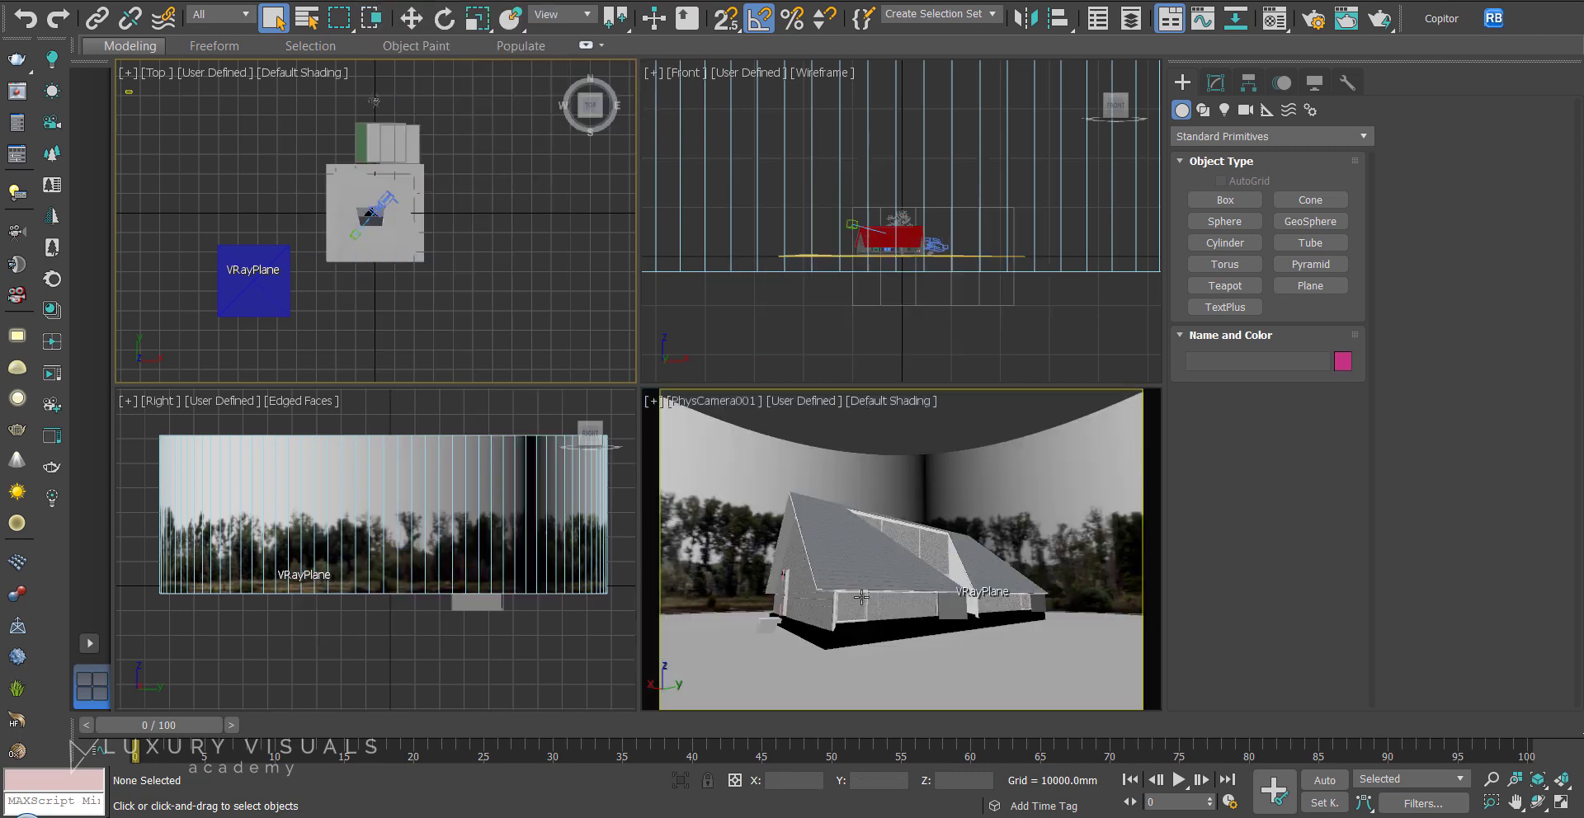
# Step: Maximize the PhysCamera001 viewport and start a production render
pyautogui.click(971, 507)
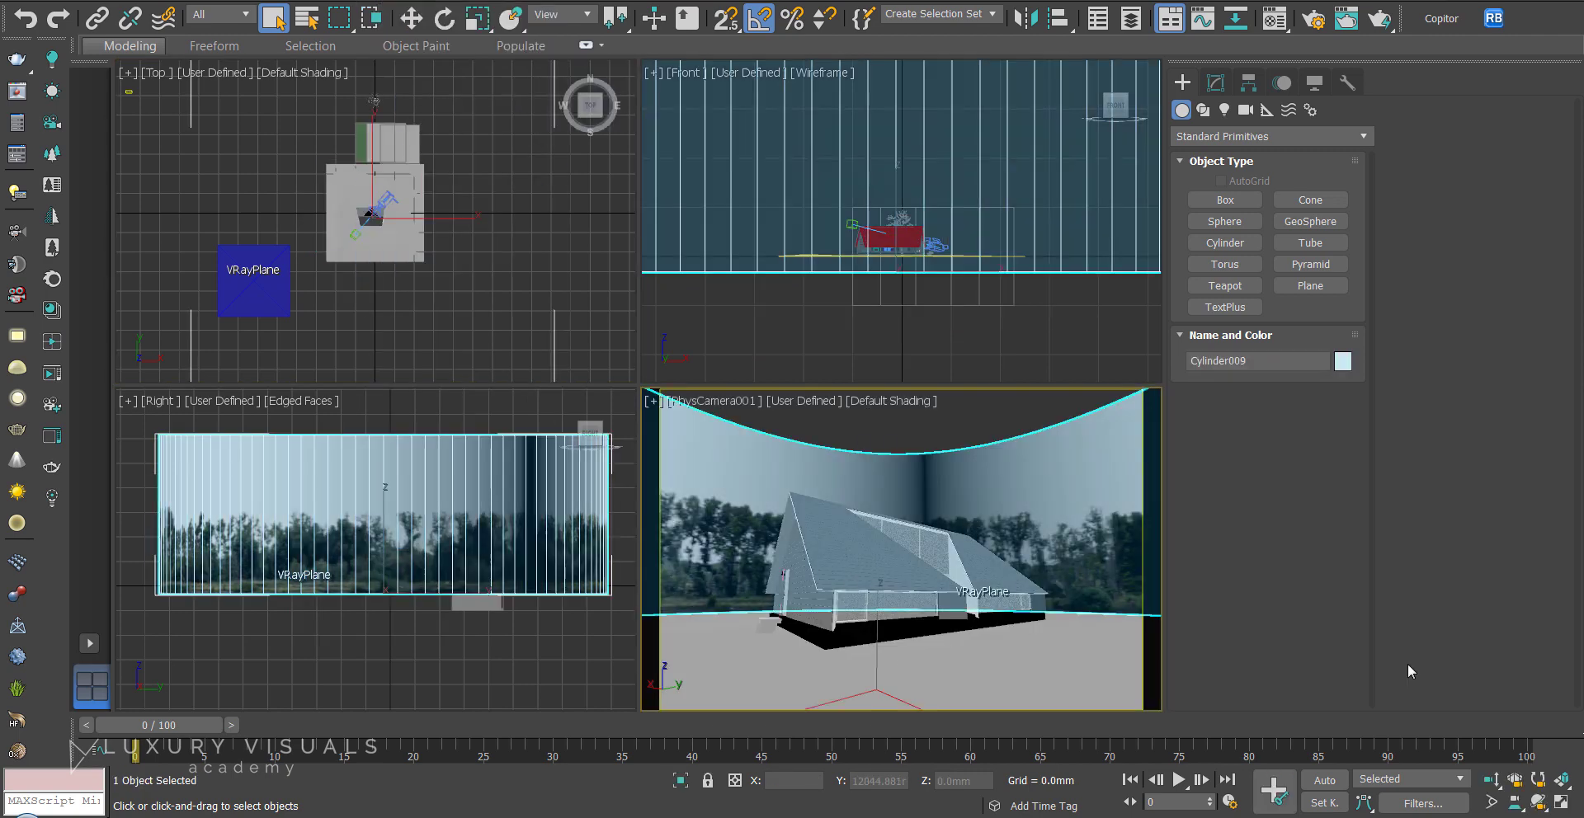
pyautogui.click(1561, 802)
pyautogui.click(836, 236)
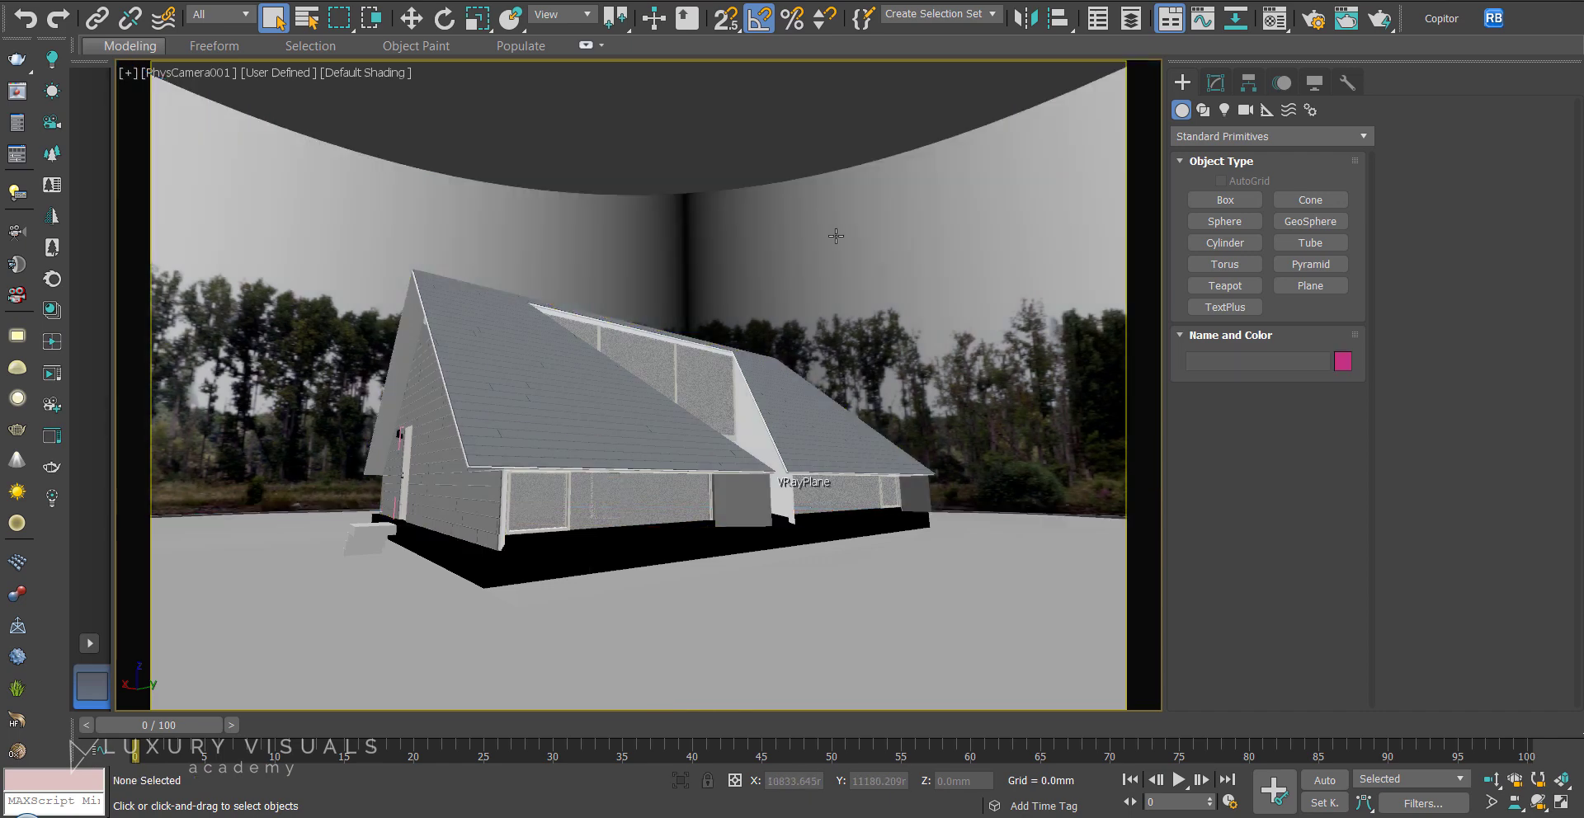
pyautogui.click(1346, 20)
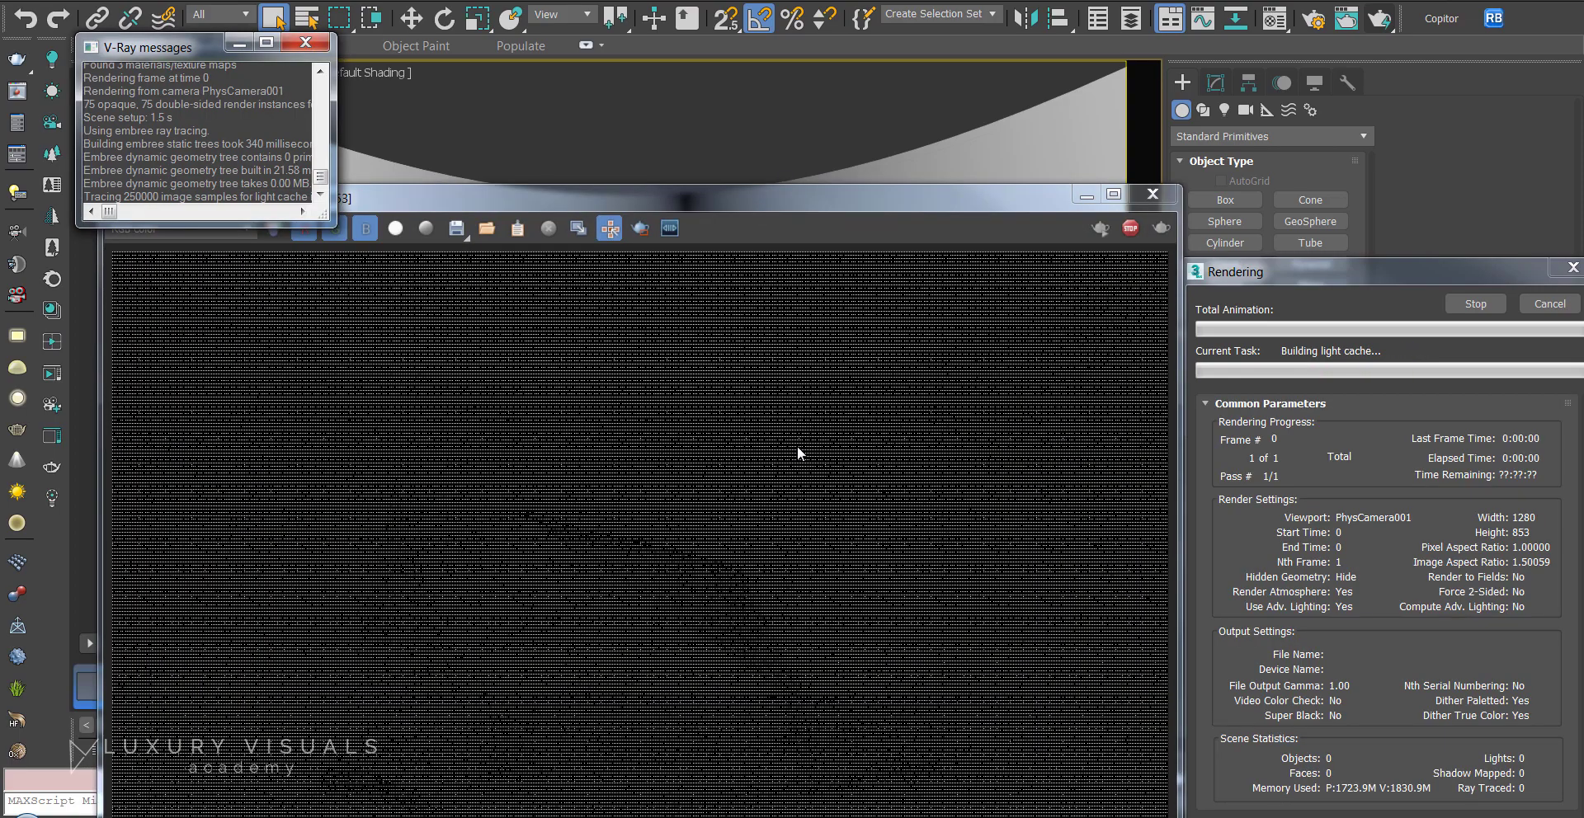
# Step: Drag the V-Ray frame buffer fully into view while the render builds
pyautogui.moveTo(826, 208); pyautogui.dragTo(858, 71)
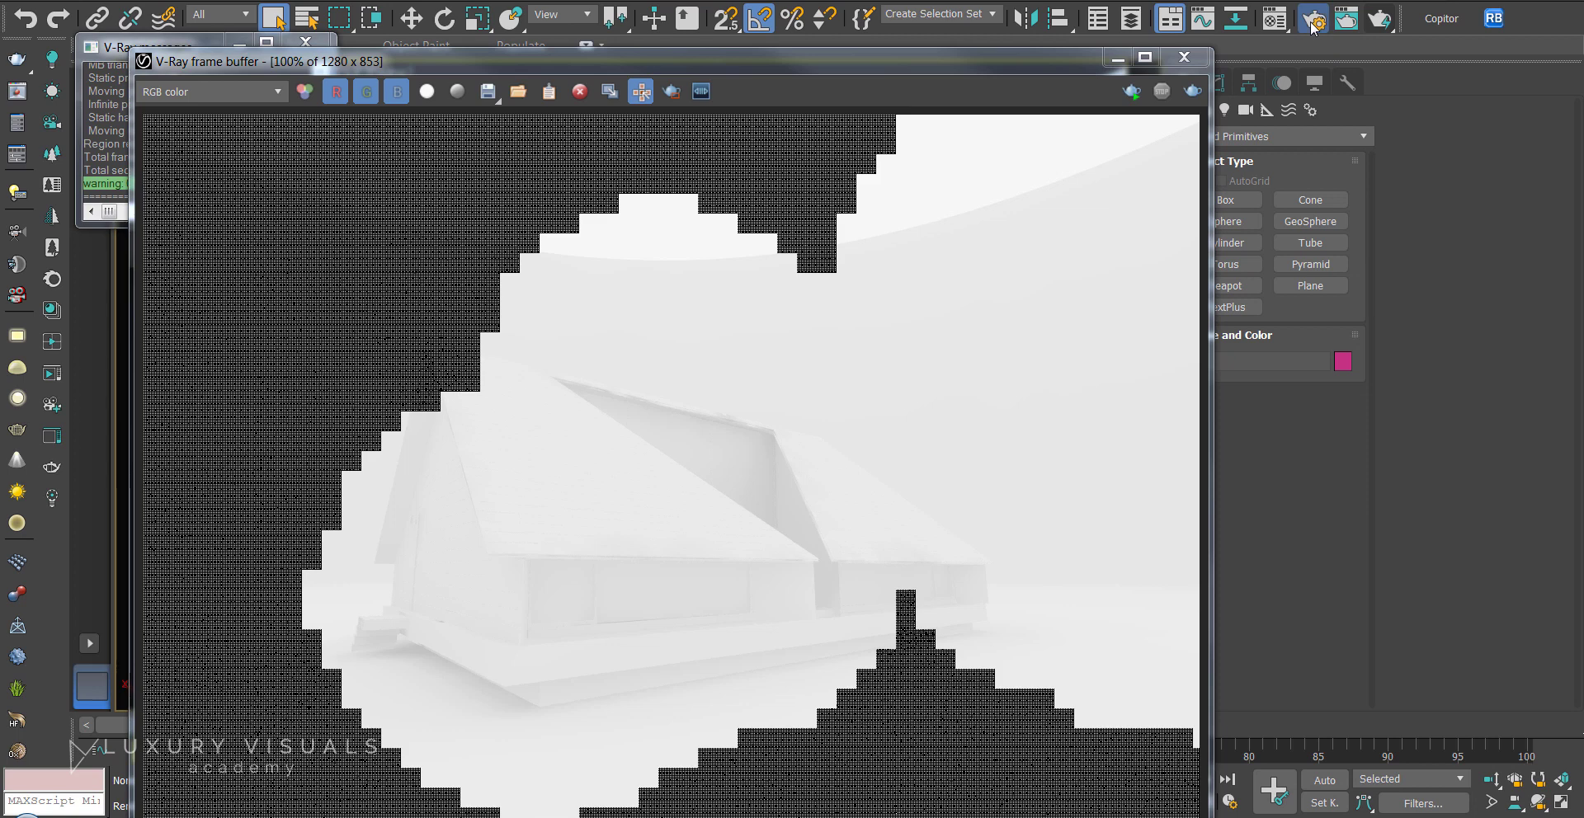
# Step: Uncheck Override mtl in V-Ray Global switches and render again
pyautogui.press('F10')
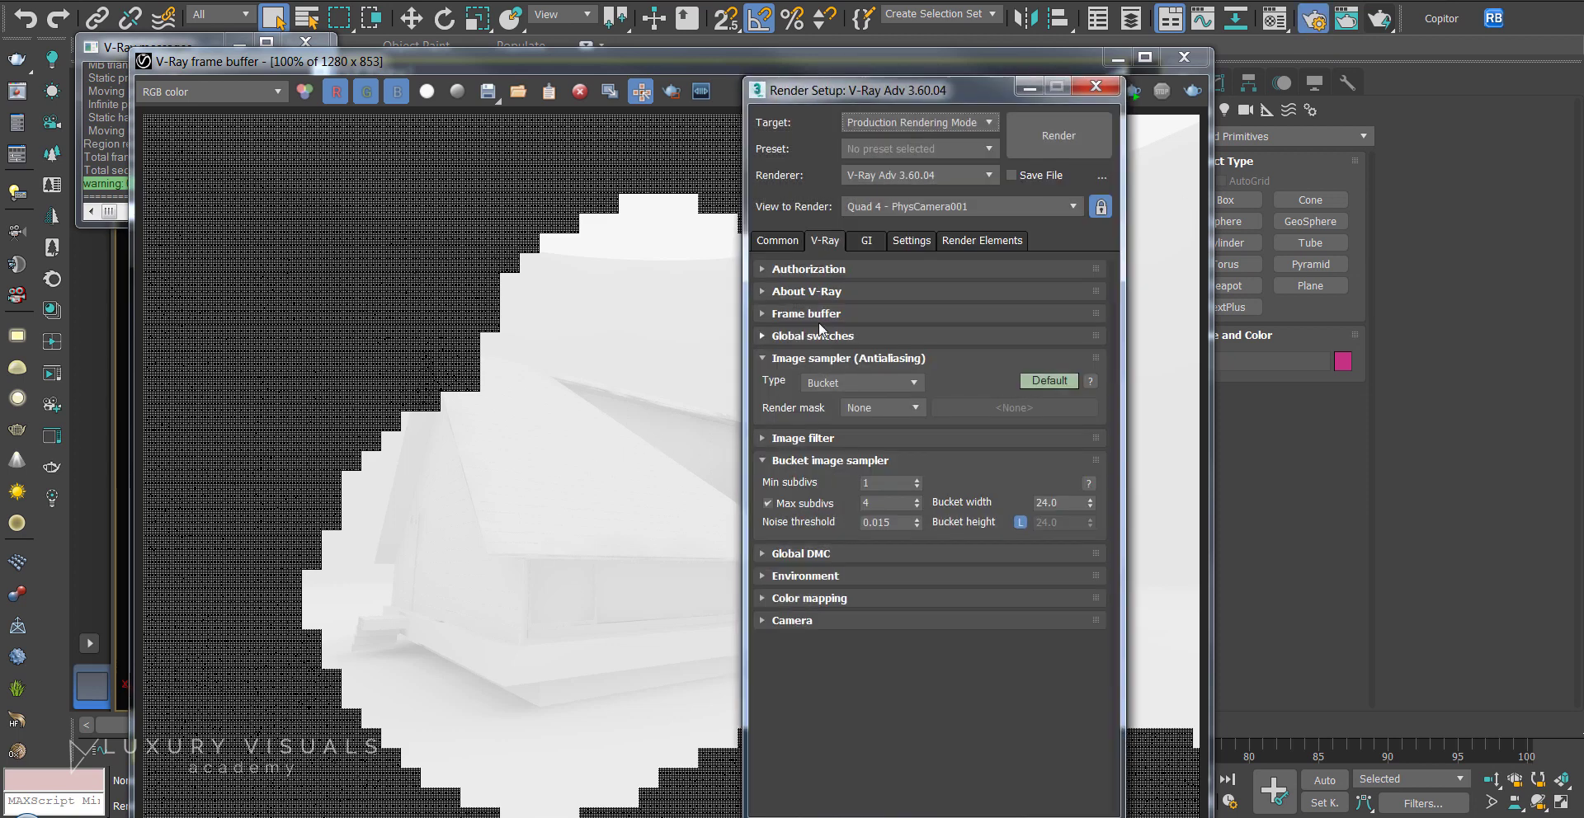
pyautogui.click(819, 336)
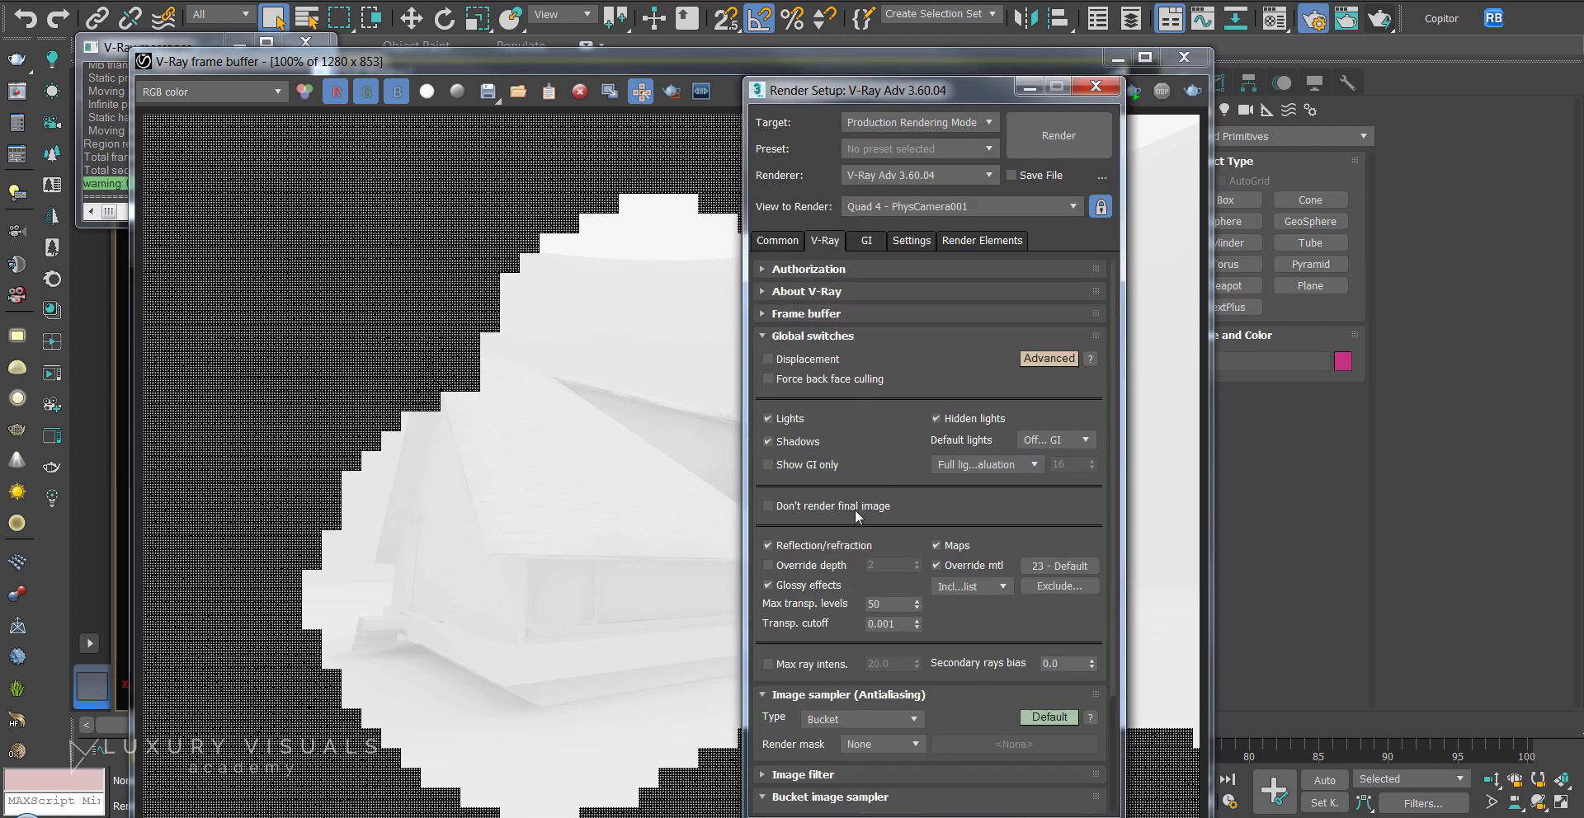
pyautogui.click(957, 567)
pyautogui.click(1059, 135)
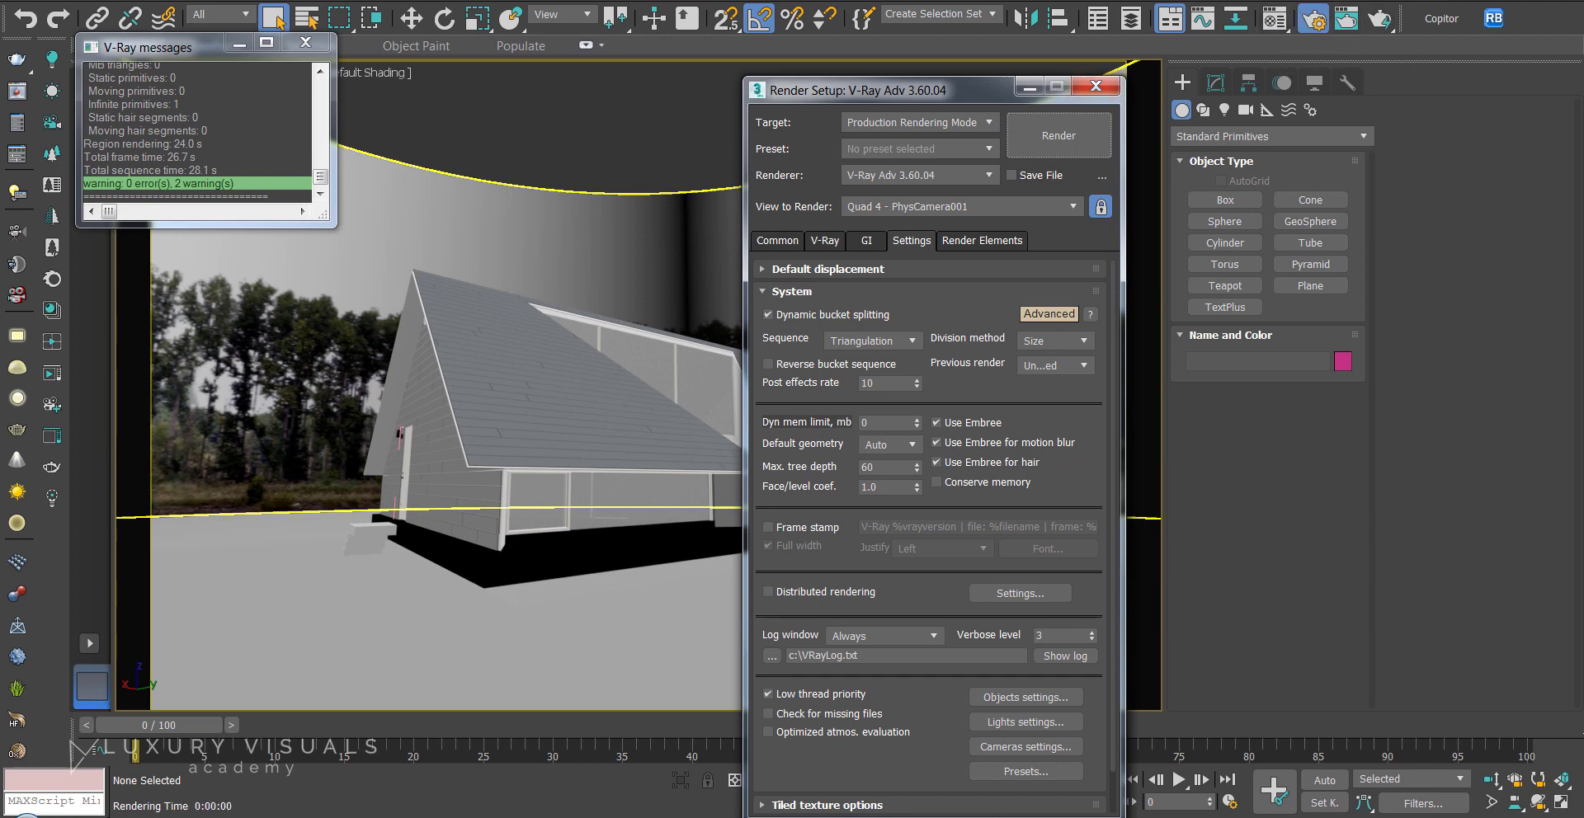
# Step: In the Material Editor, expand the backdrop material's Maps and pick Opacity's No Map slot
pyautogui.press('m')
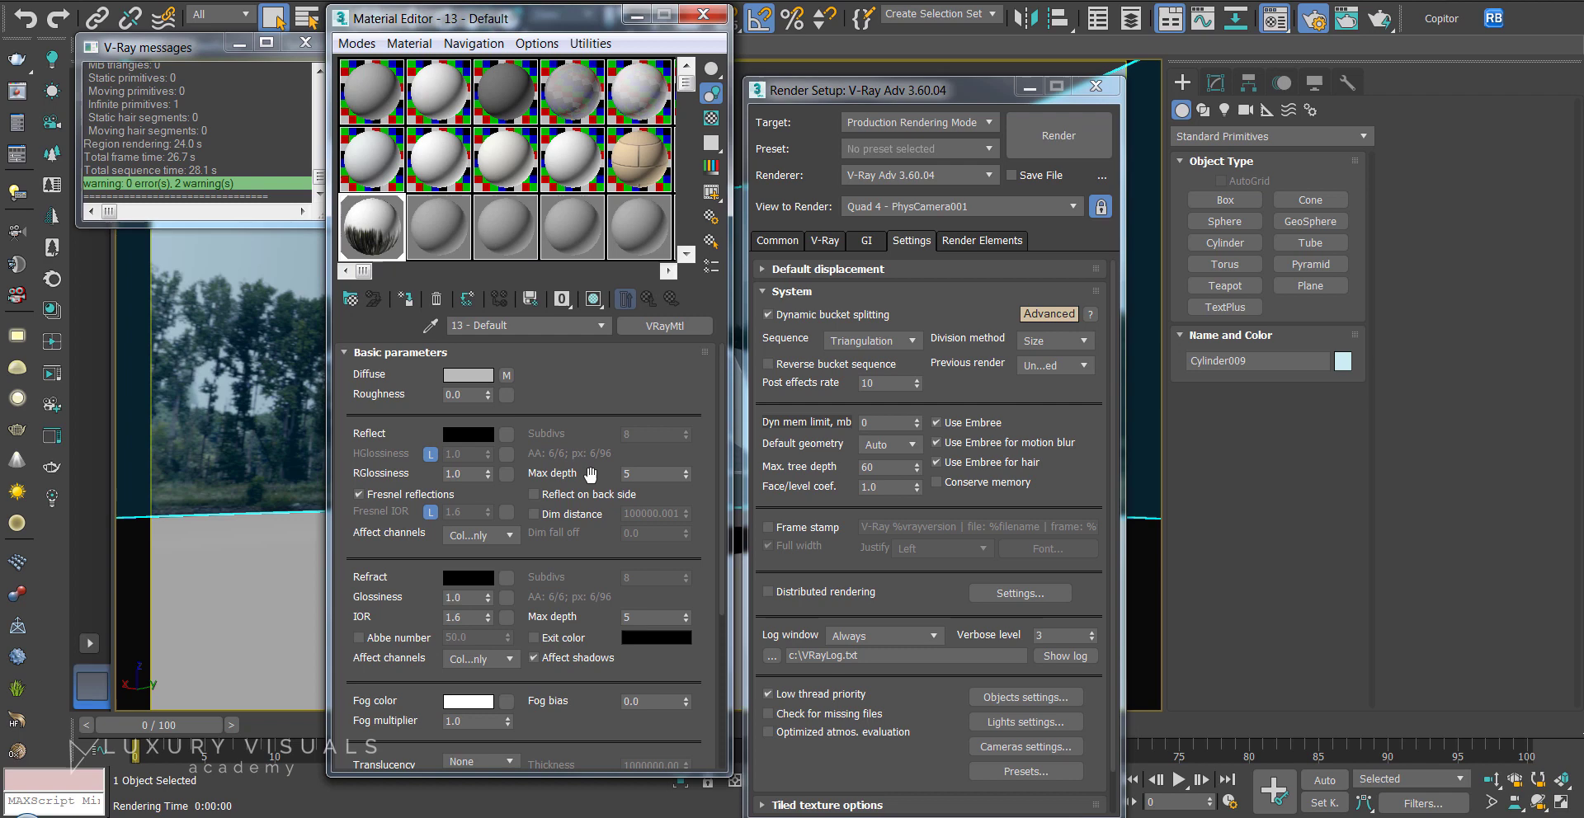
pyautogui.click(446, 353)
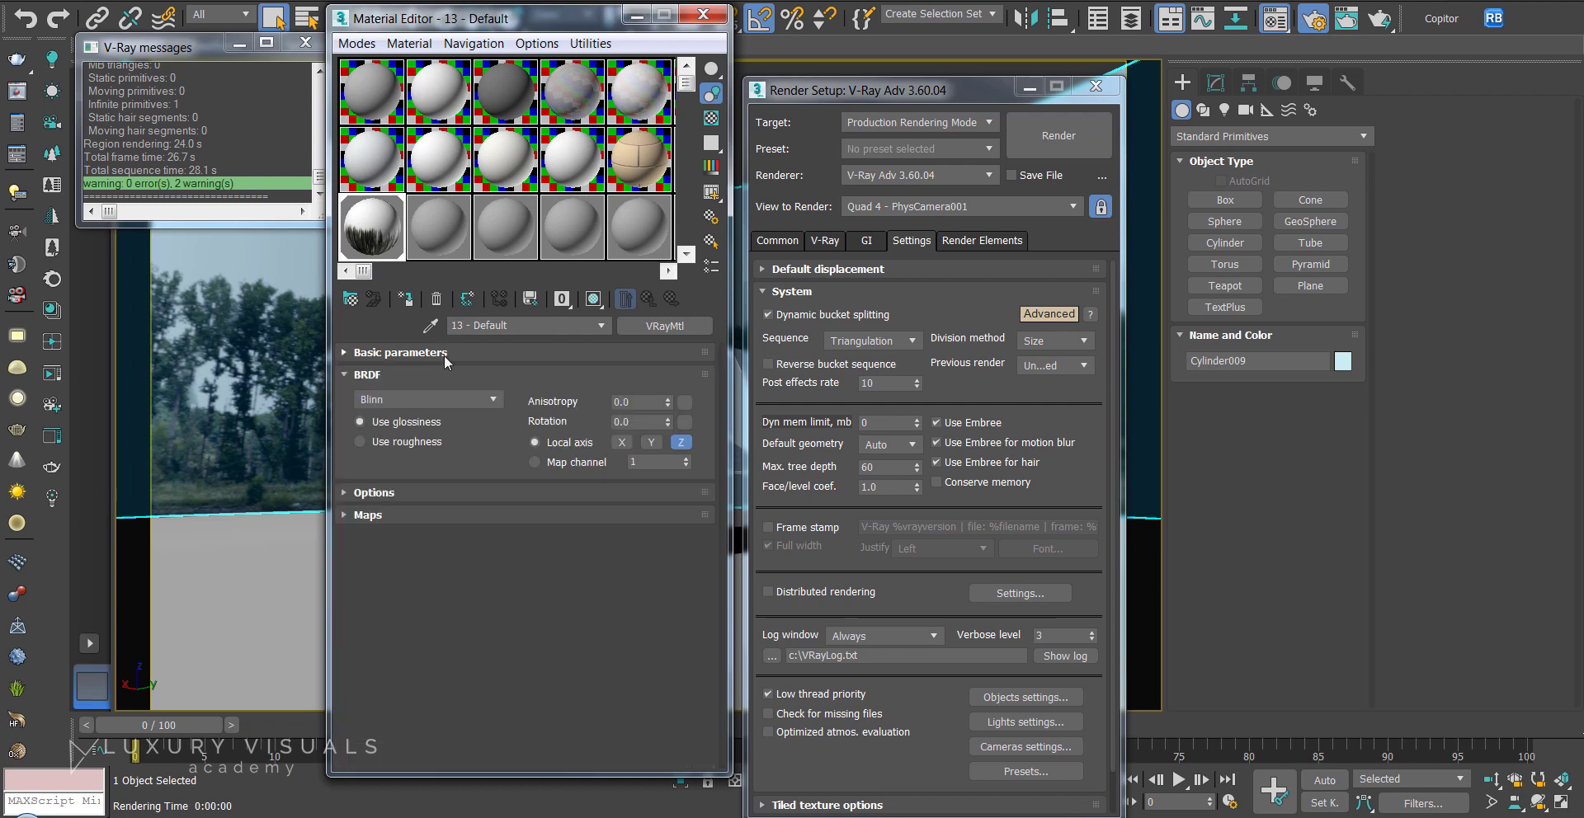
pyautogui.click(462, 516)
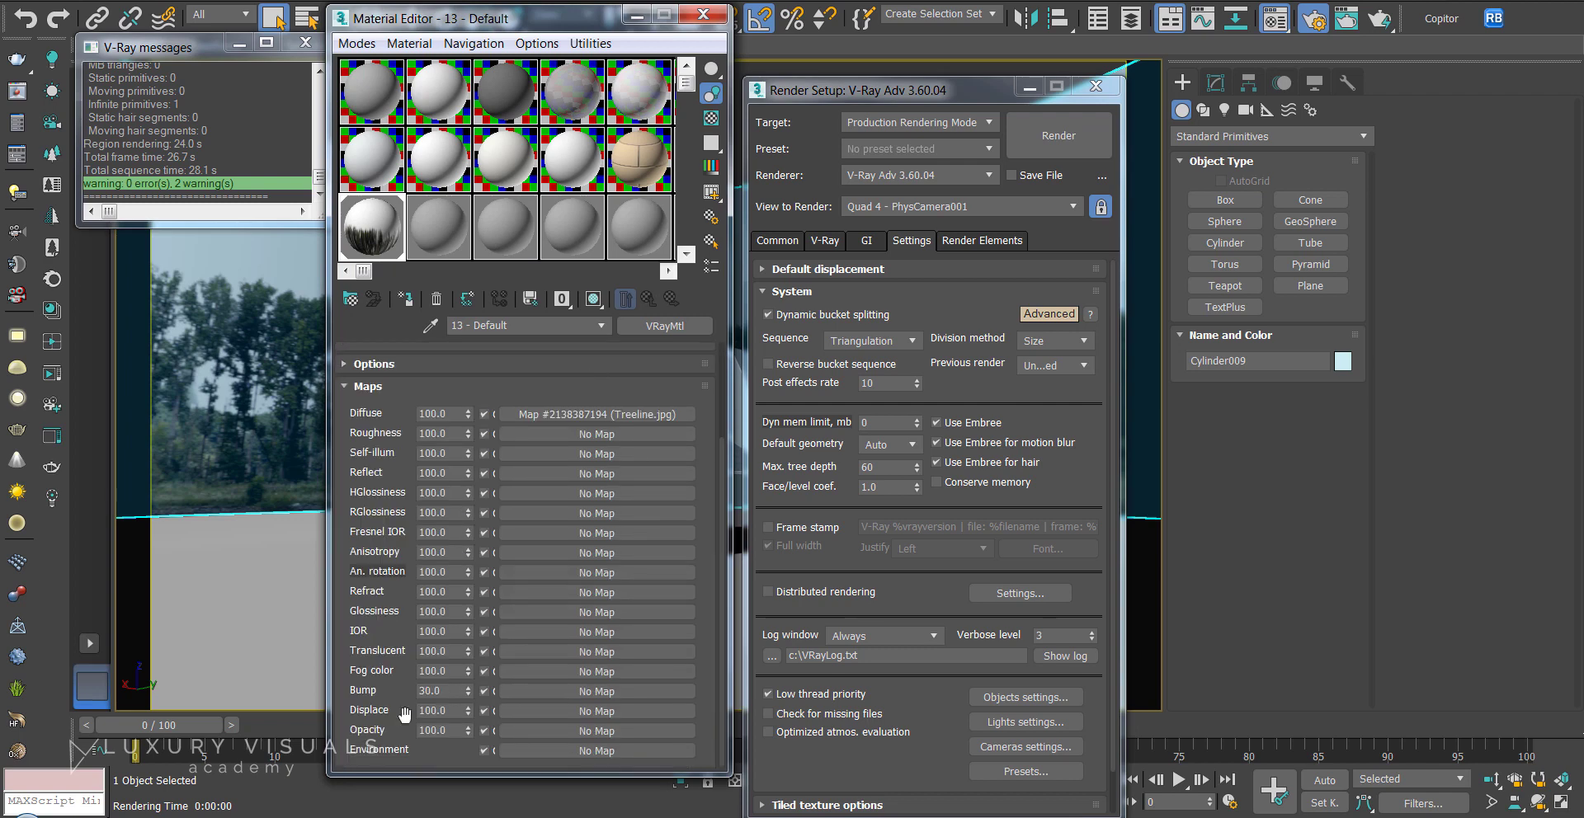
pyautogui.click(619, 732)
# Step: Choose Bitmap for the opacity map and show the files as Extra large icons
pyautogui.doubleClick(686, 216)
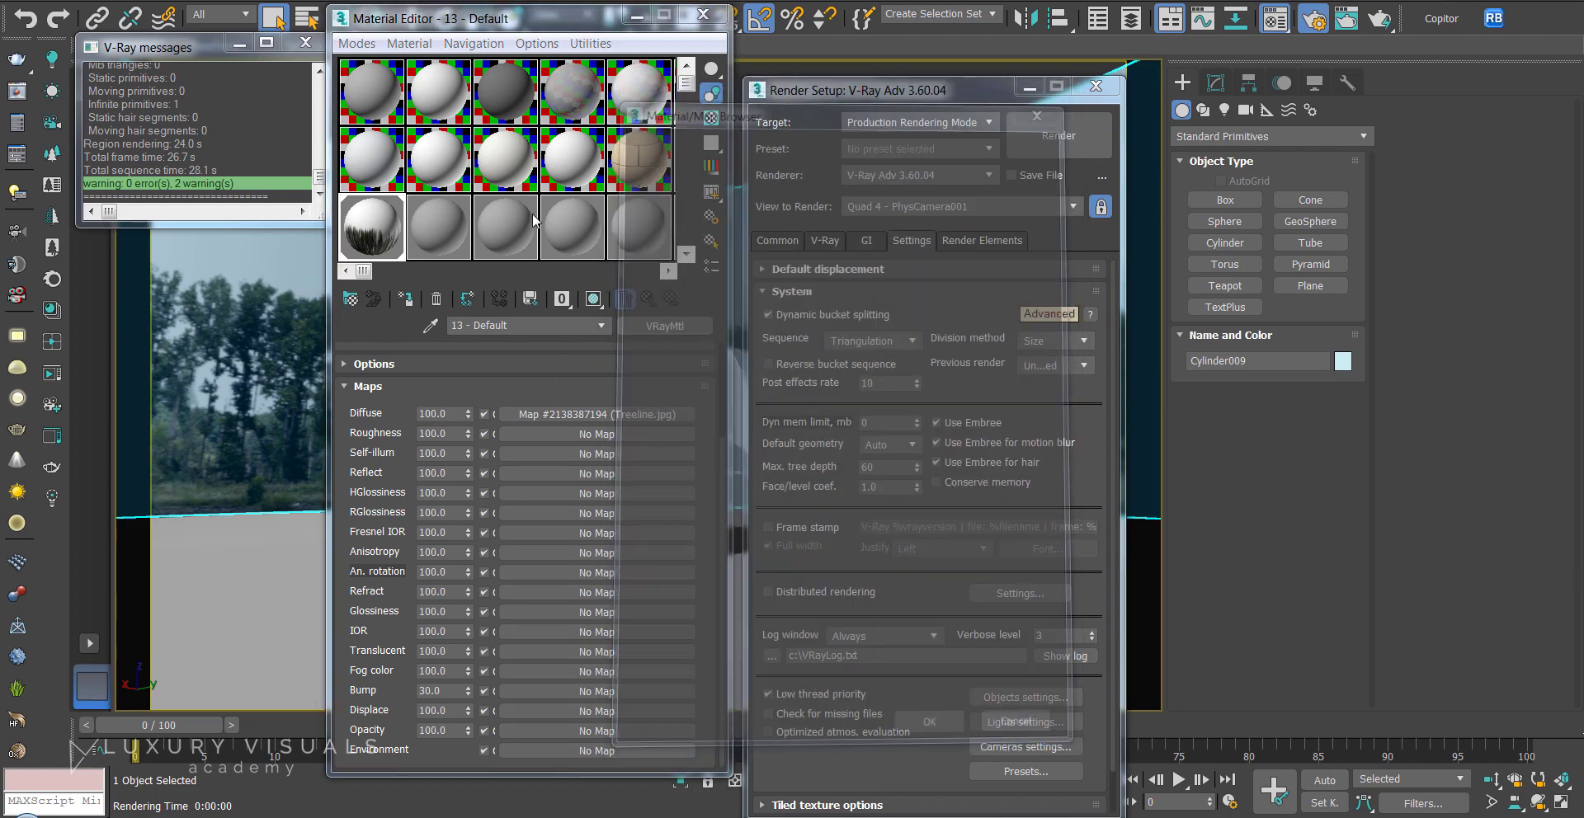
pyautogui.click(184, 177)
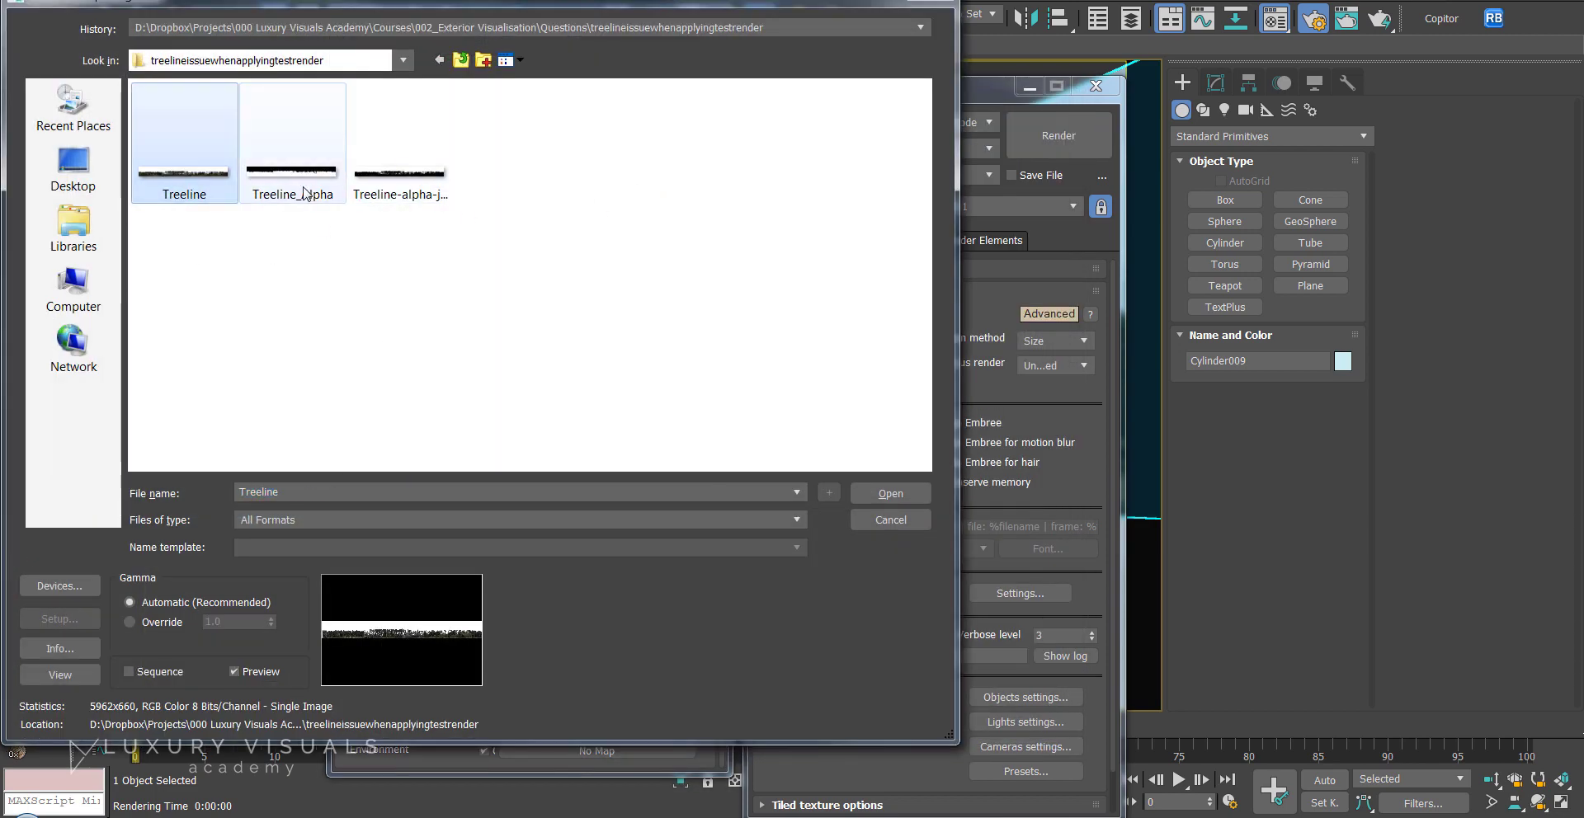
pyautogui.click(305, 190)
pyautogui.click(513, 59)
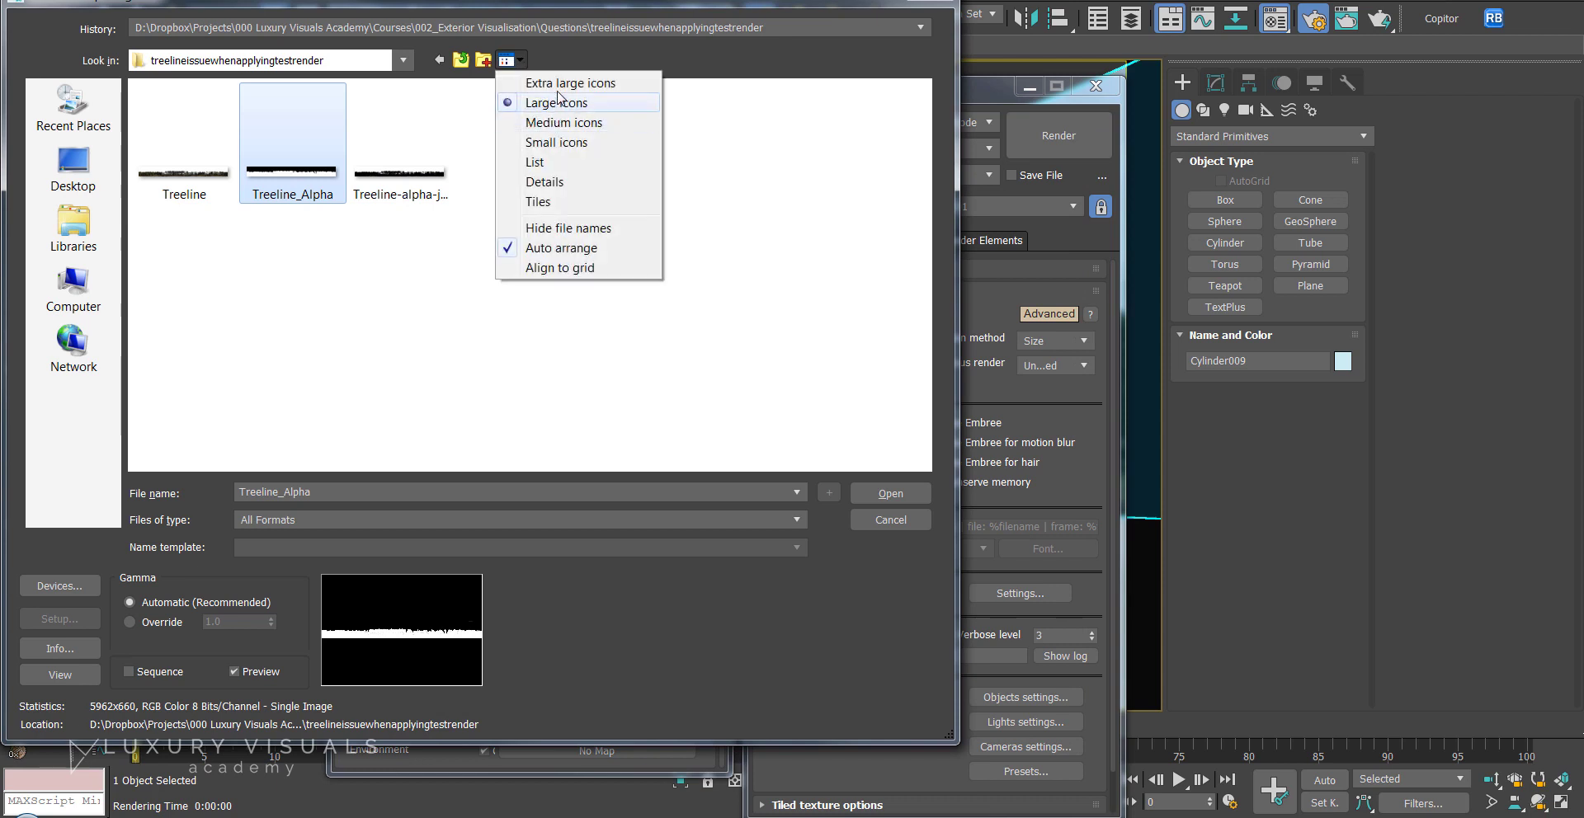
pyautogui.click(570, 84)
# Step: Compare Treeline with Treeline_Alpha and load Treeline_Alpha.jpg as the opacity bitmap
pyautogui.click(243, 281)
pyautogui.click(482, 312)
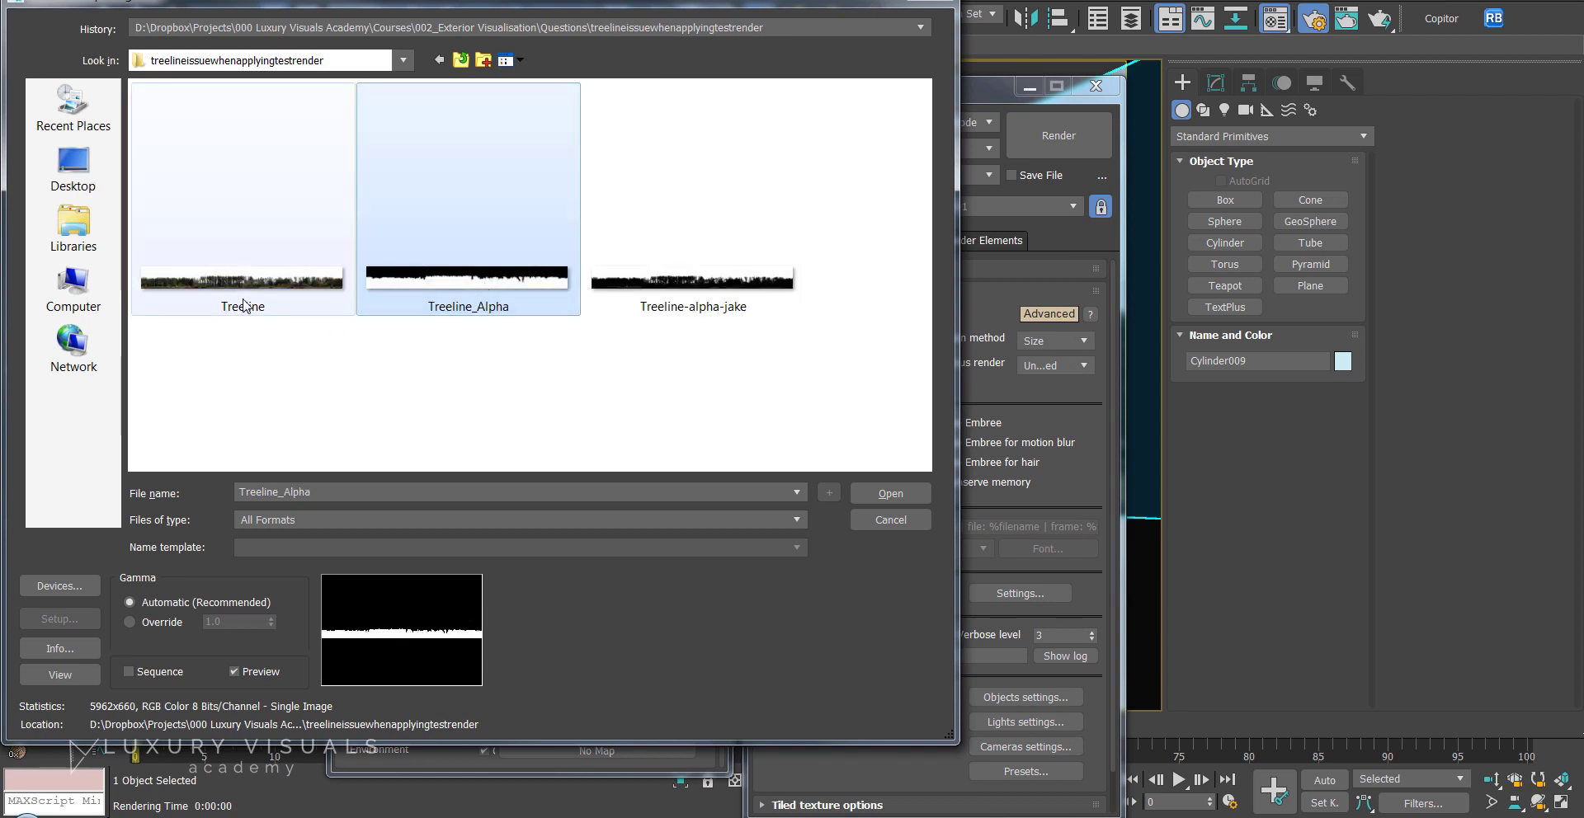
pyautogui.click(314, 281)
pyautogui.click(368, 293)
pyautogui.click(330, 280)
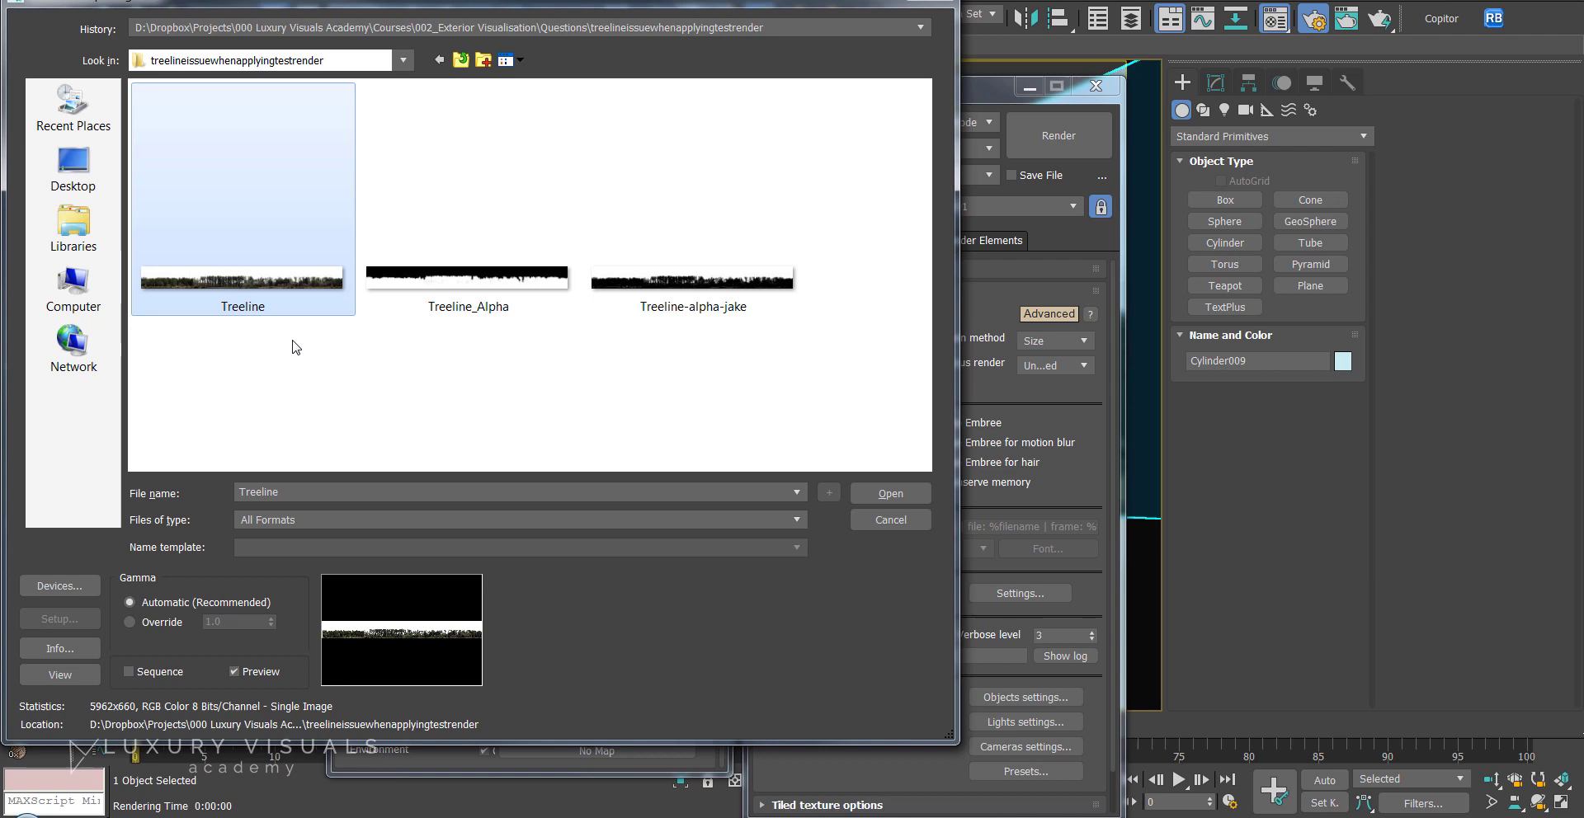
pyautogui.click(559, 279)
pyautogui.click(864, 493)
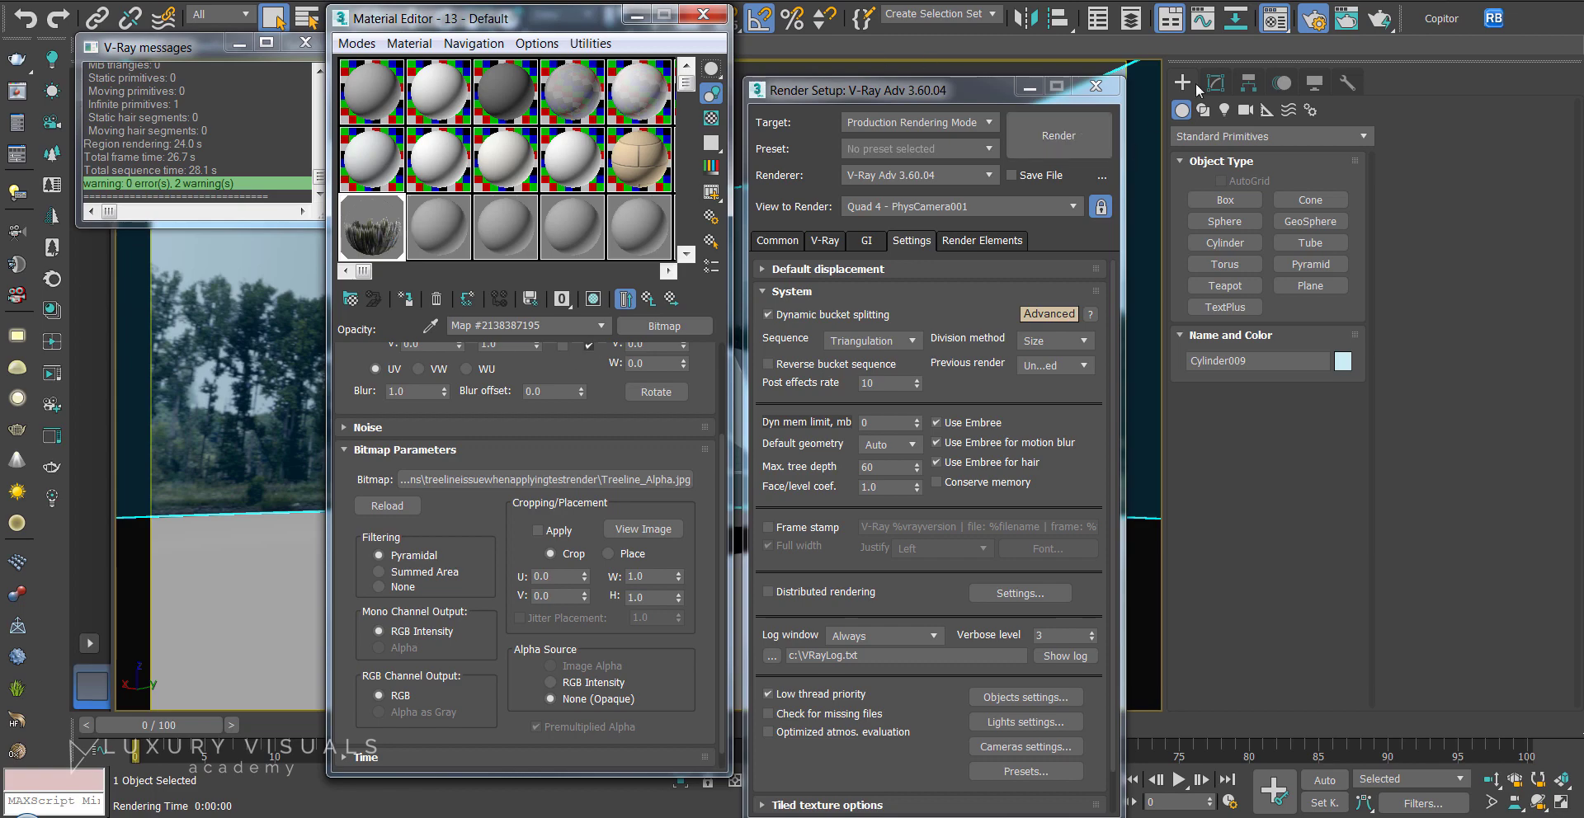
# Step: Render the scene with the opacity map, then cancel the test render partway
pyautogui.click(1378, 11)
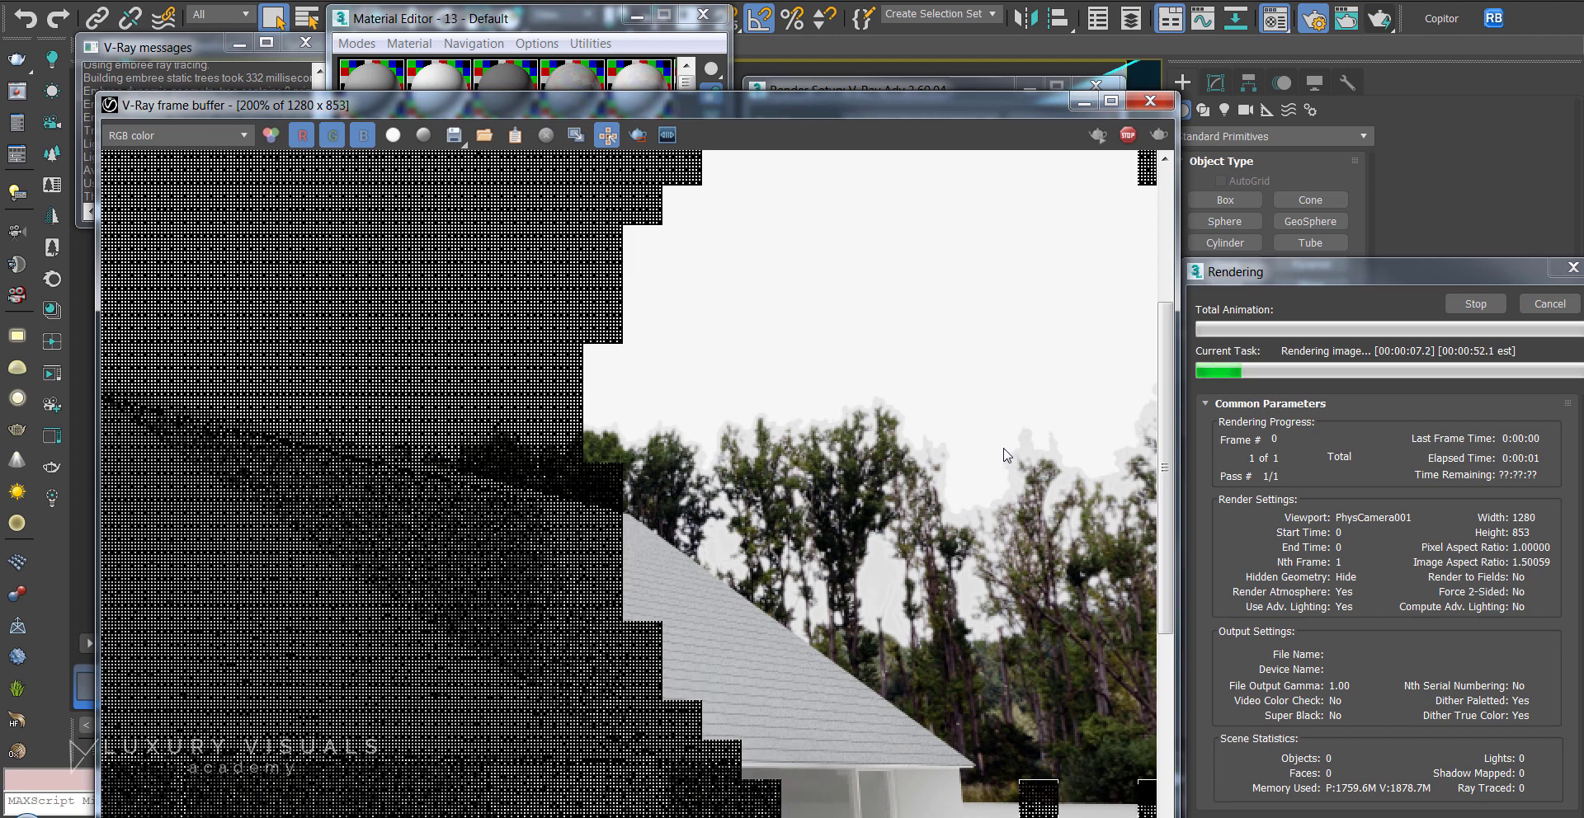
pyautogui.click(1534, 307)
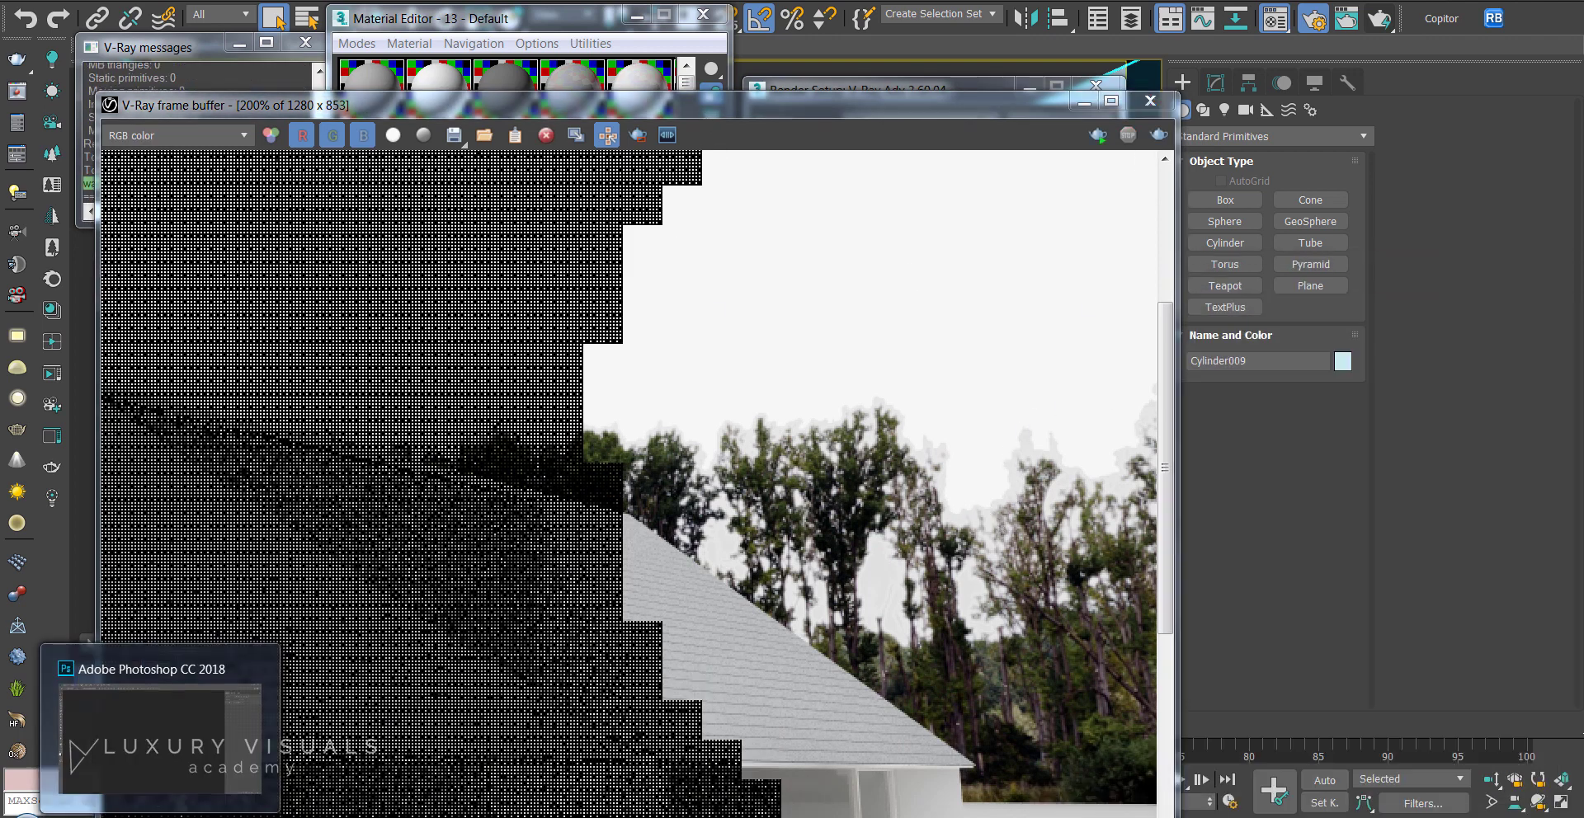
# Step: Switch to Photoshop and drag Treeline.jpg from the treeline folder into its window
pyautogui.click(260, 790)
pyautogui.moveTo(195, 741)
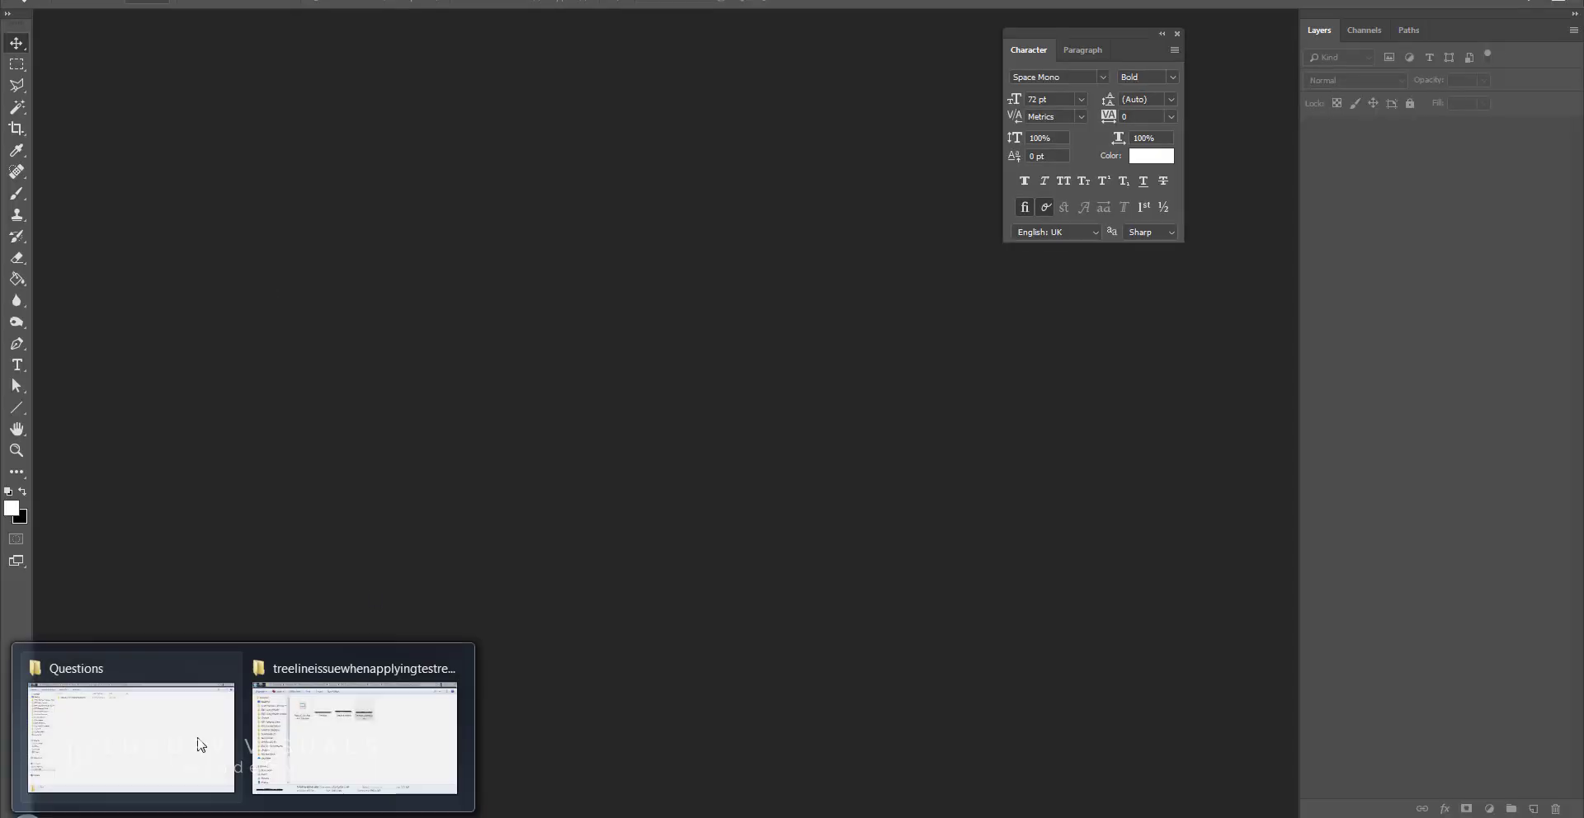
pyautogui.click(325, 739)
pyautogui.click(776, 264)
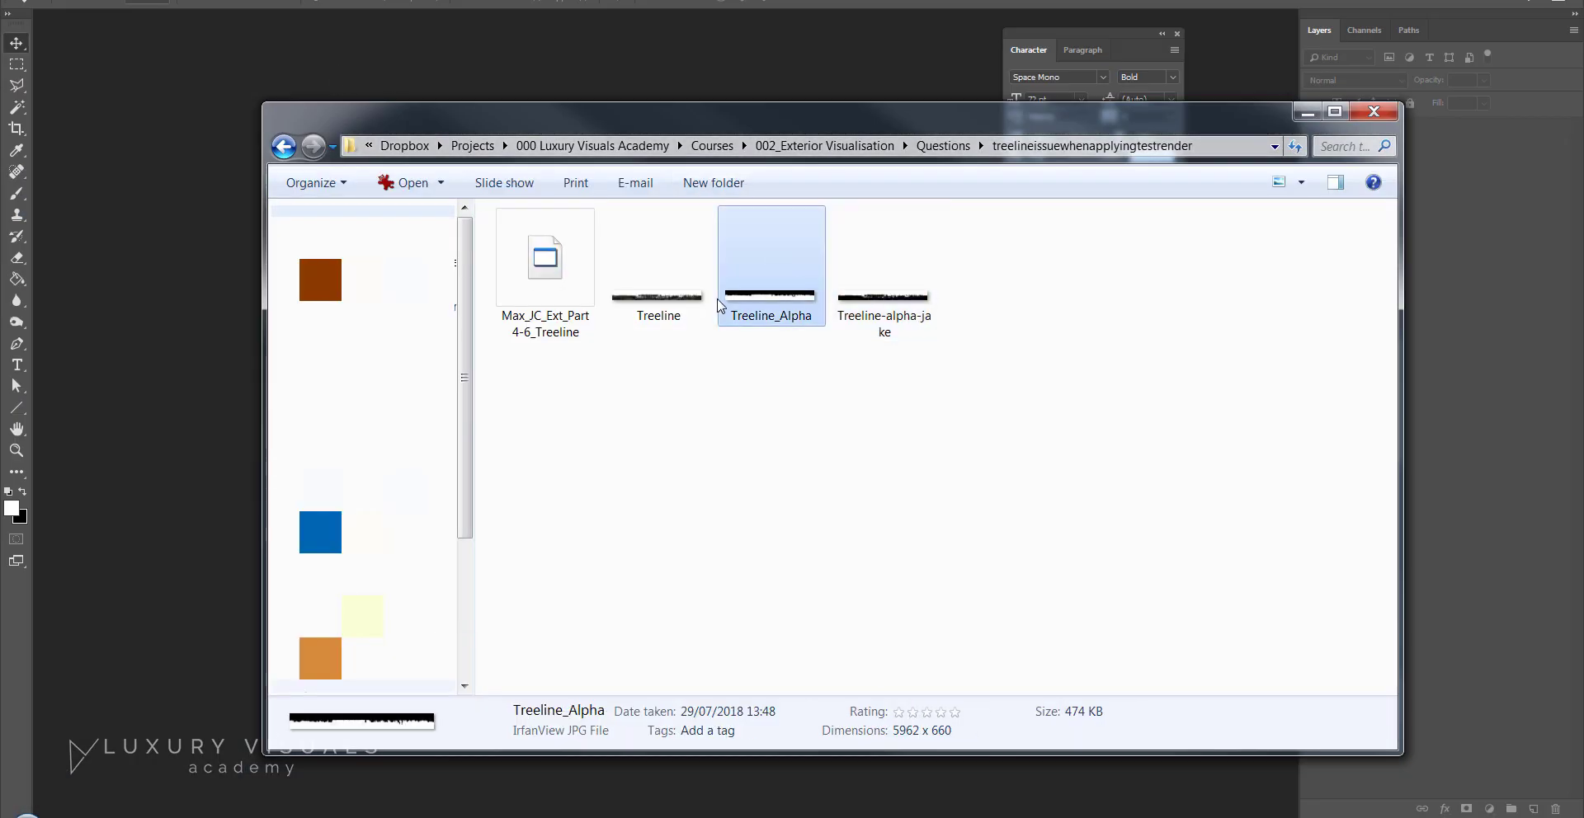
pyautogui.click(658, 273)
pyautogui.moveTo(659, 272); pyautogui.dragTo(176, 259)
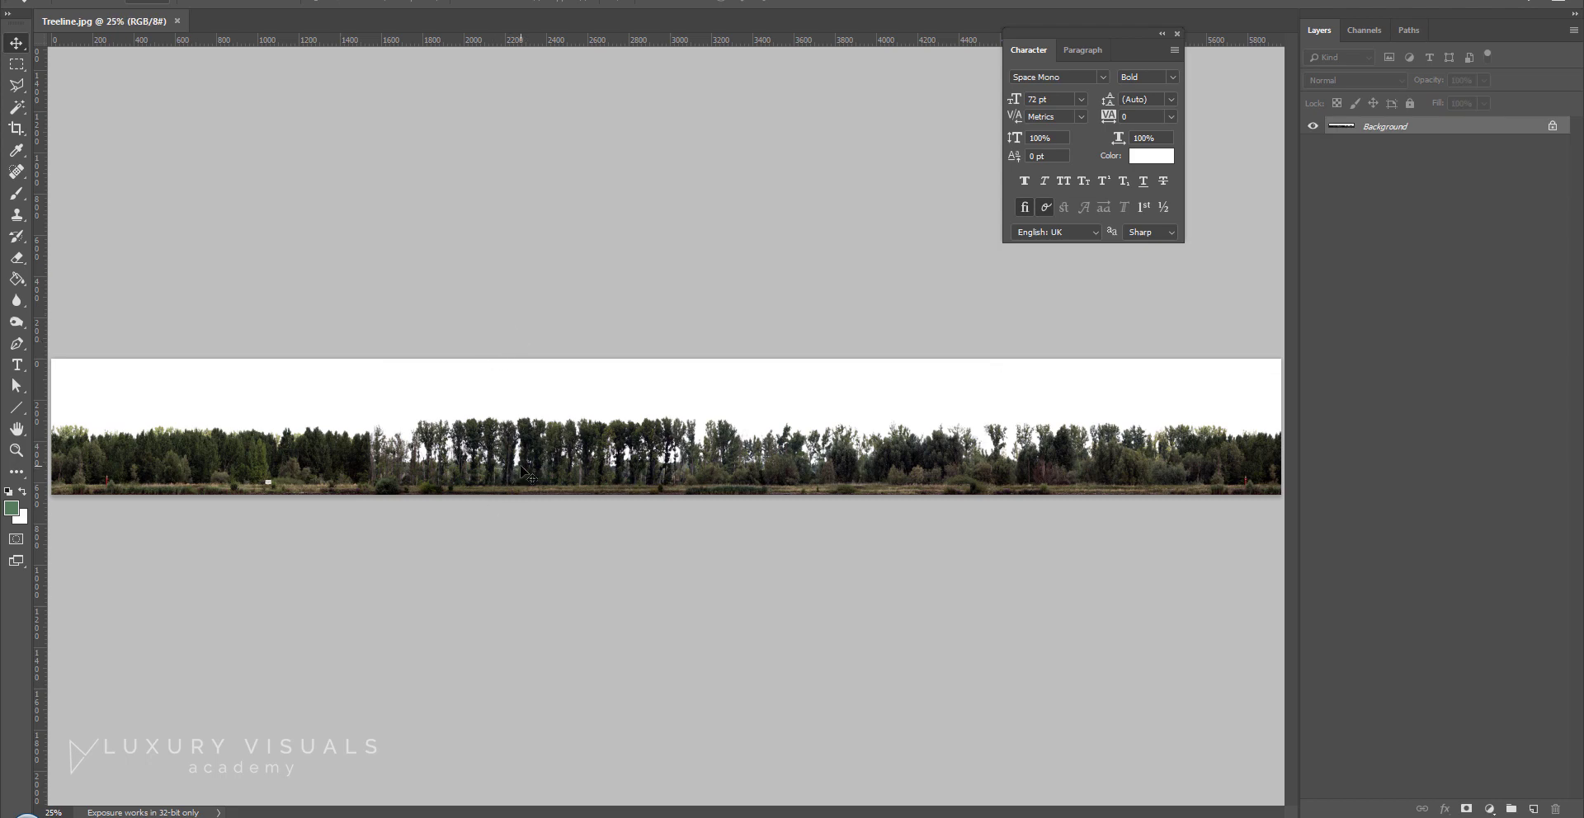
# Step: Zoom in and add Black & White and Levels adjustment layers to Treeline.jpg
pyautogui.hotkey('ctrl', '+')
pyautogui.hotkey('ctrl', '+')
pyautogui.hotkey('ctrl', '+')
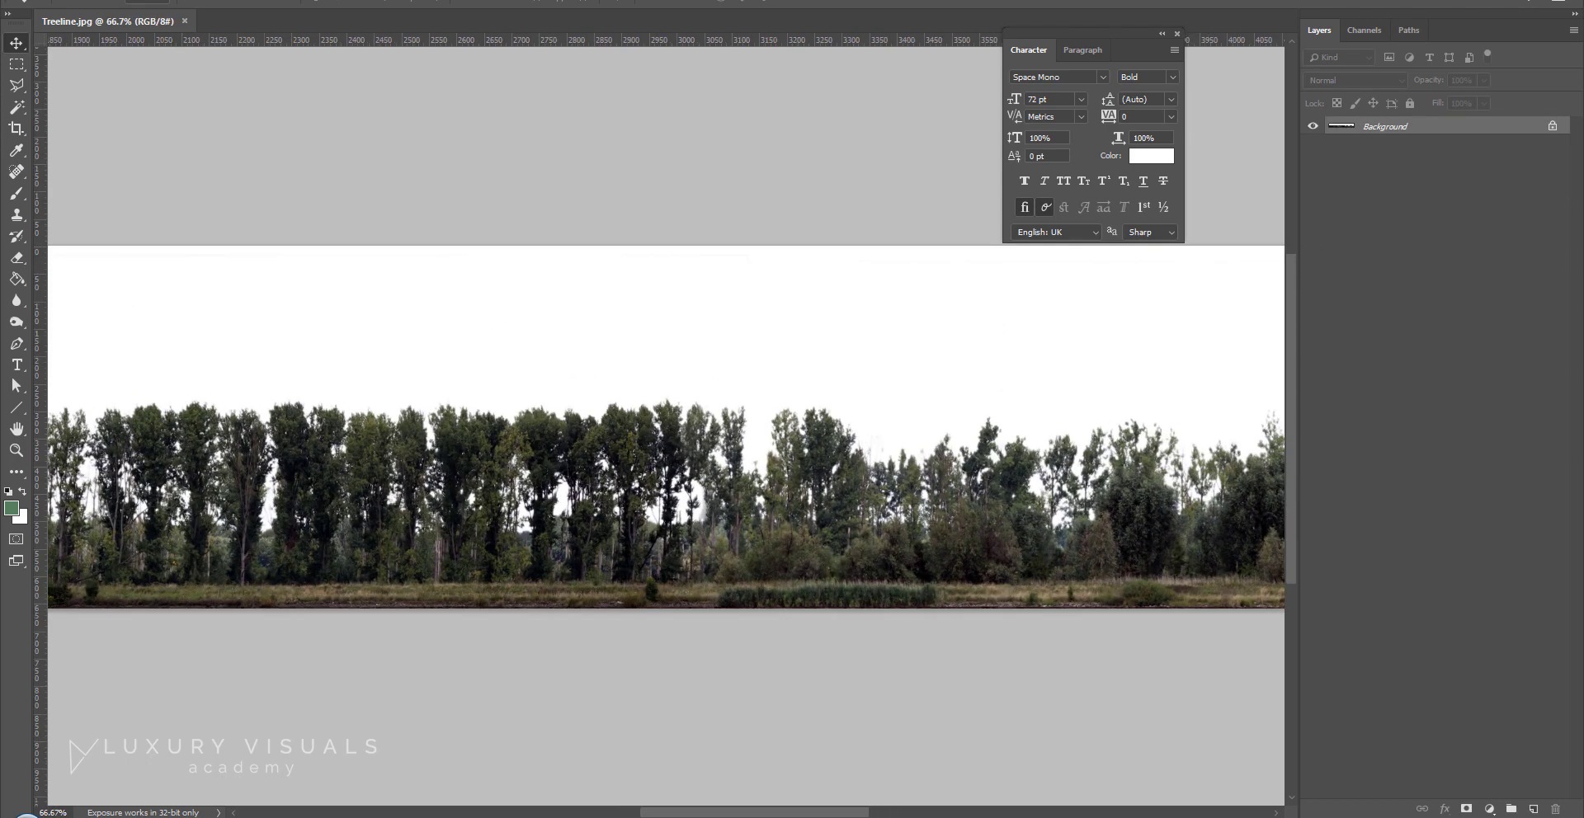
pyautogui.click(1488, 811)
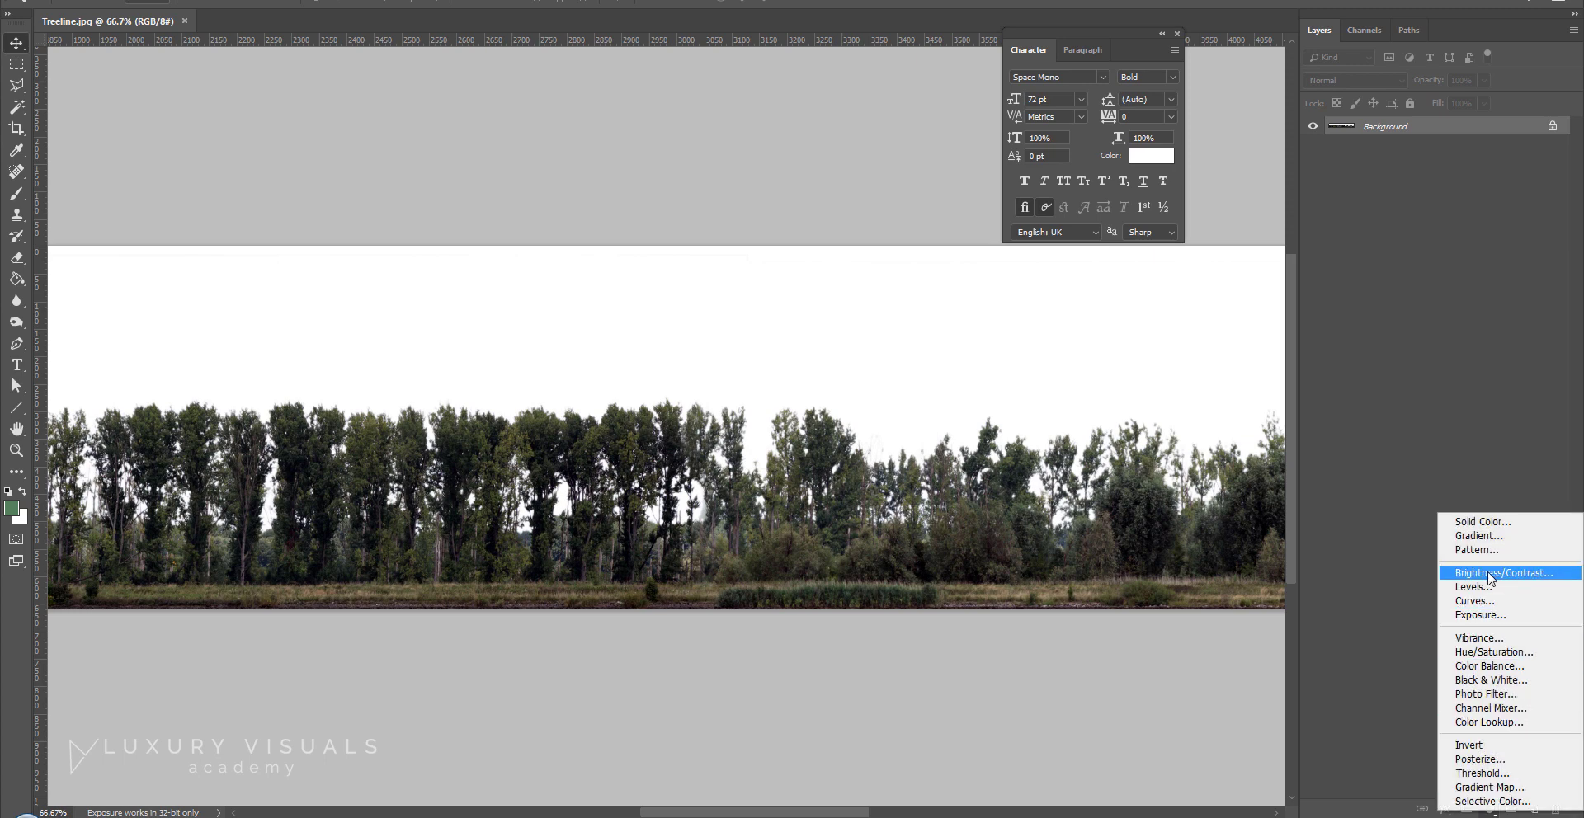
pyautogui.click(1452, 674)
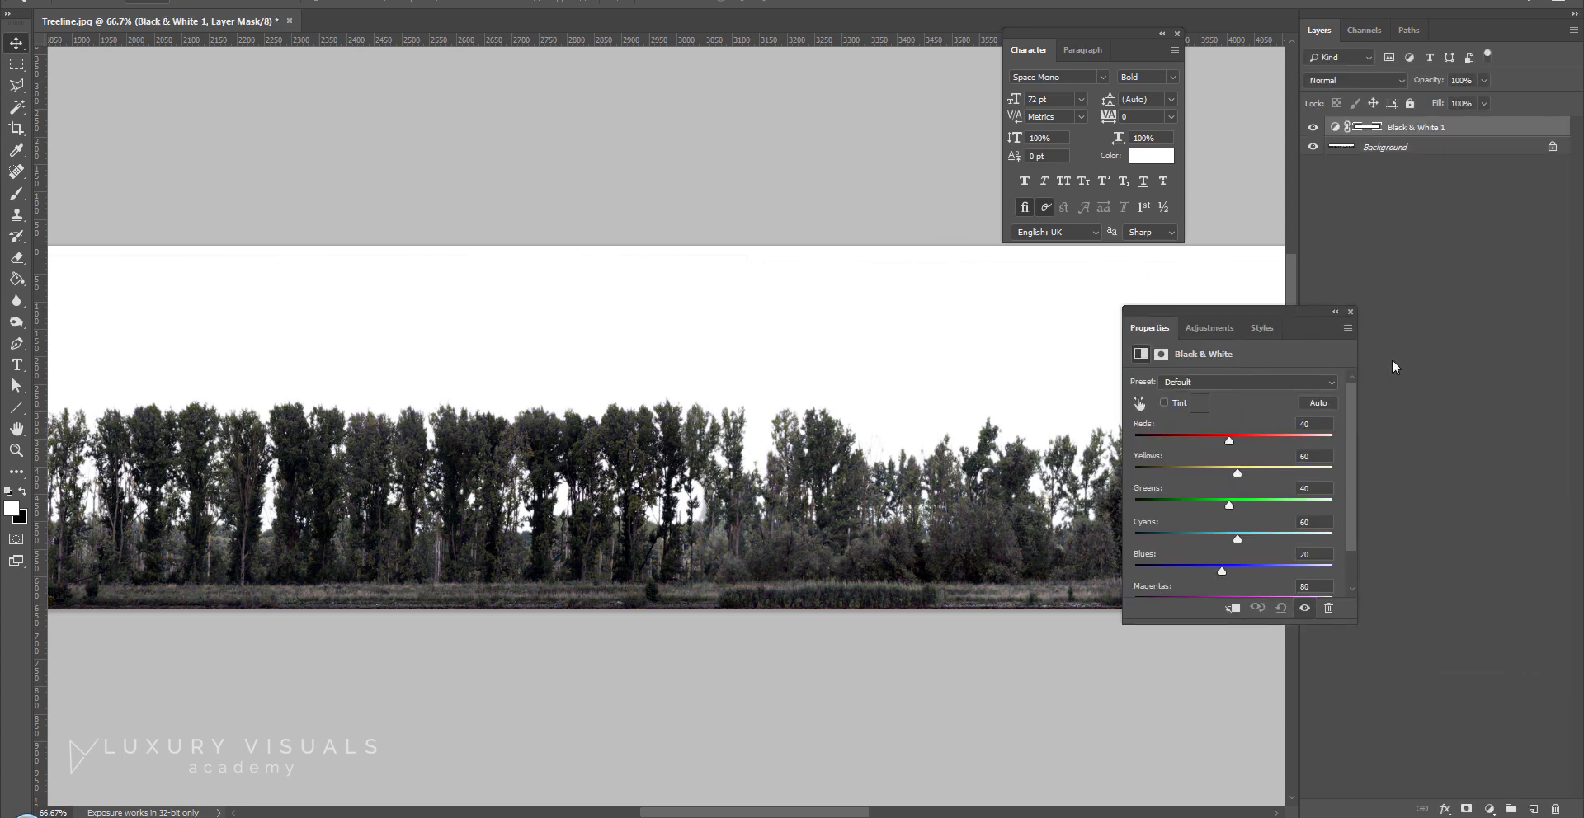
pyautogui.click(1492, 811)
pyautogui.click(1464, 587)
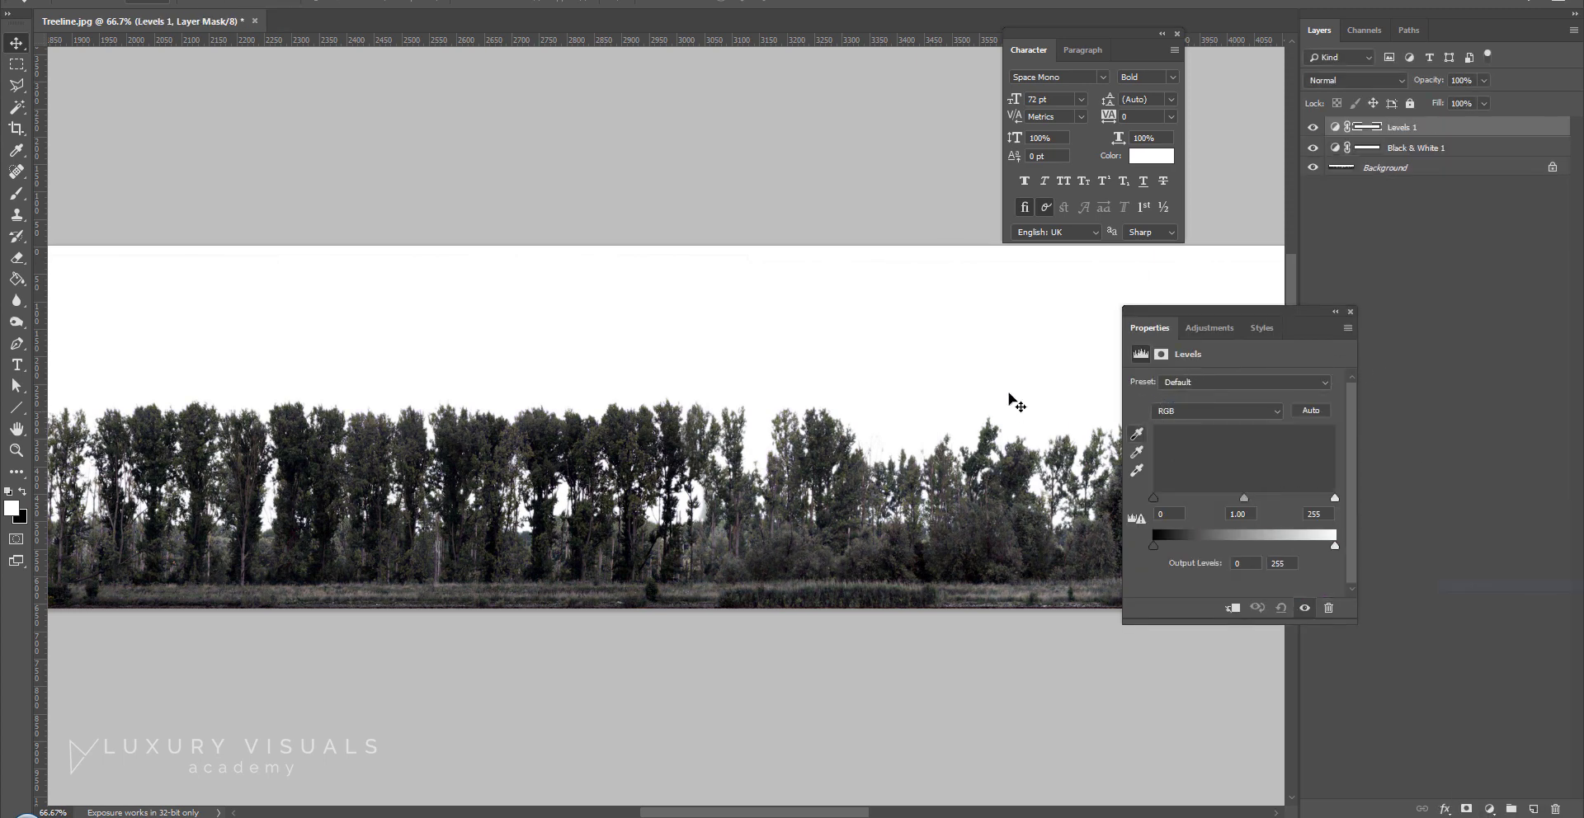
# Step: Set the Levels black input to 60 and check the treetops at 200% zoom
pyautogui.moveTo(1153, 500); pyautogui.dragTo(1206, 515)
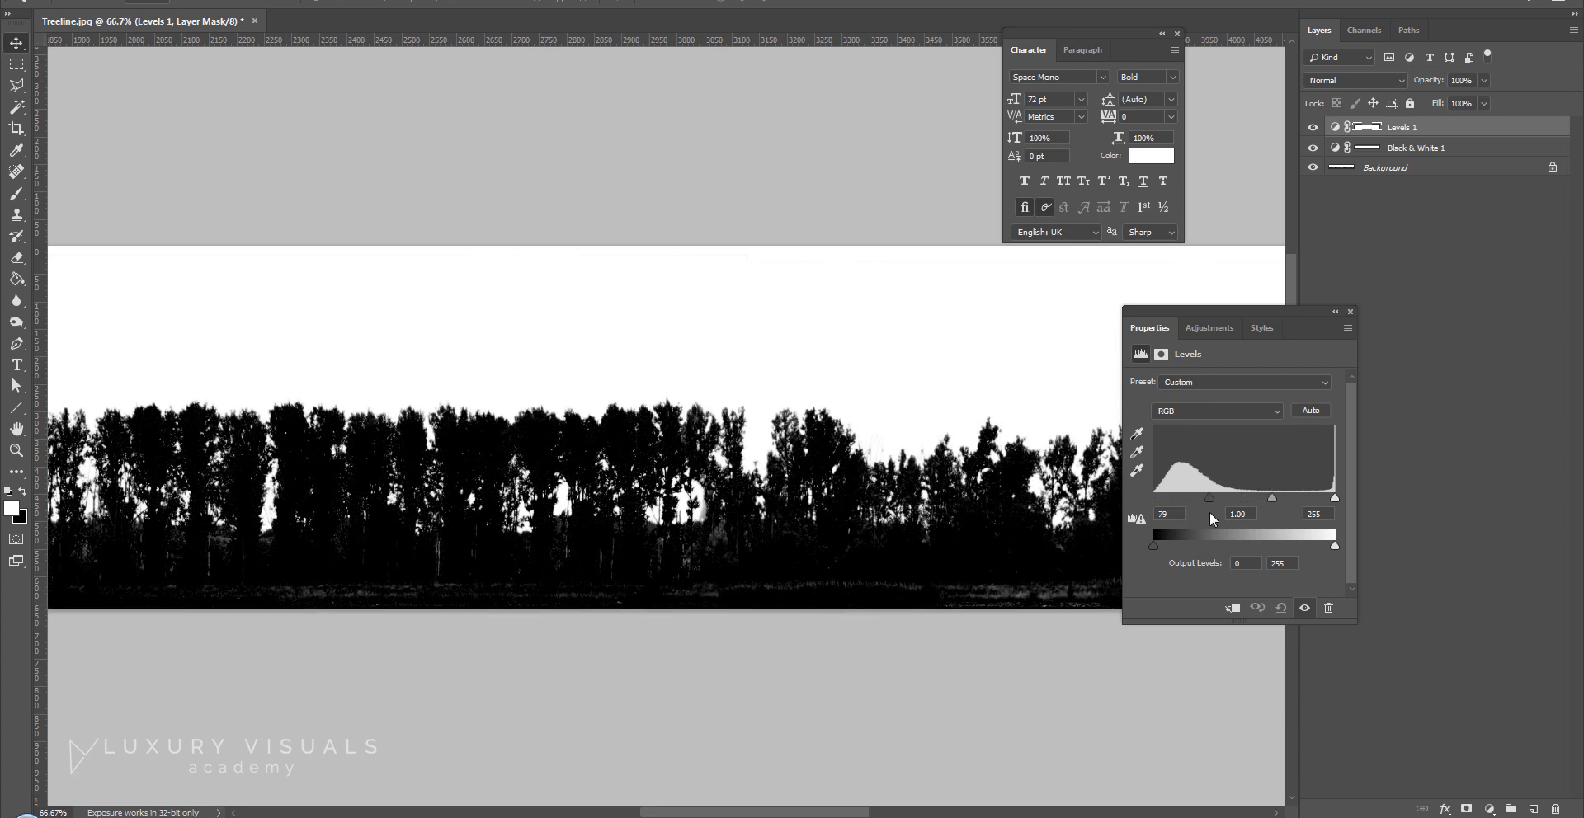
pyautogui.moveTo(1219, 519); pyautogui.dragTo(1189, 501)
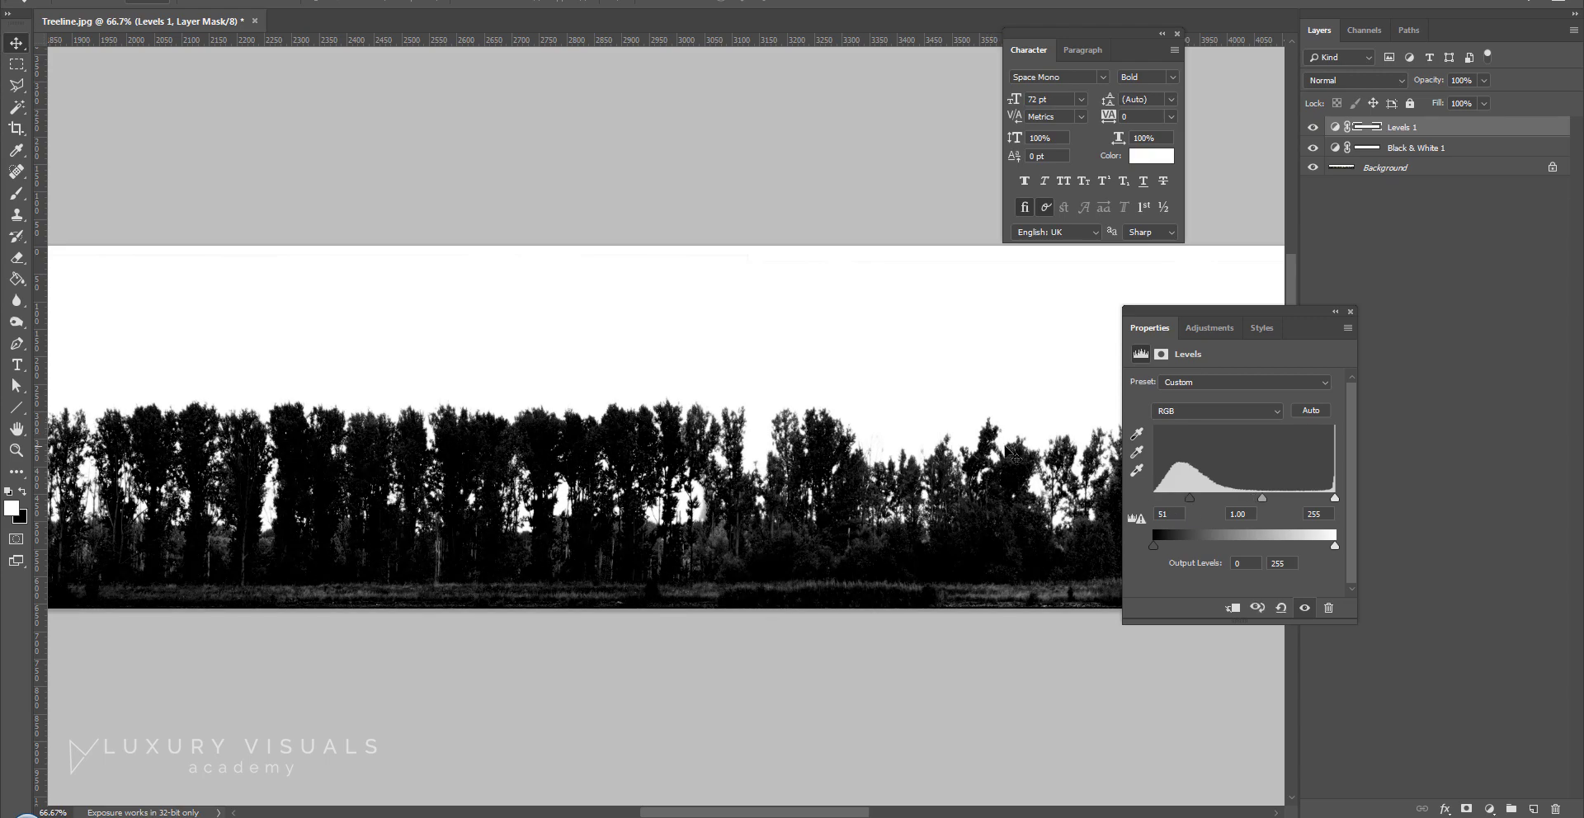
pyautogui.hotkey('ctrl', '+')
pyautogui.hotkey('ctrl', '+')
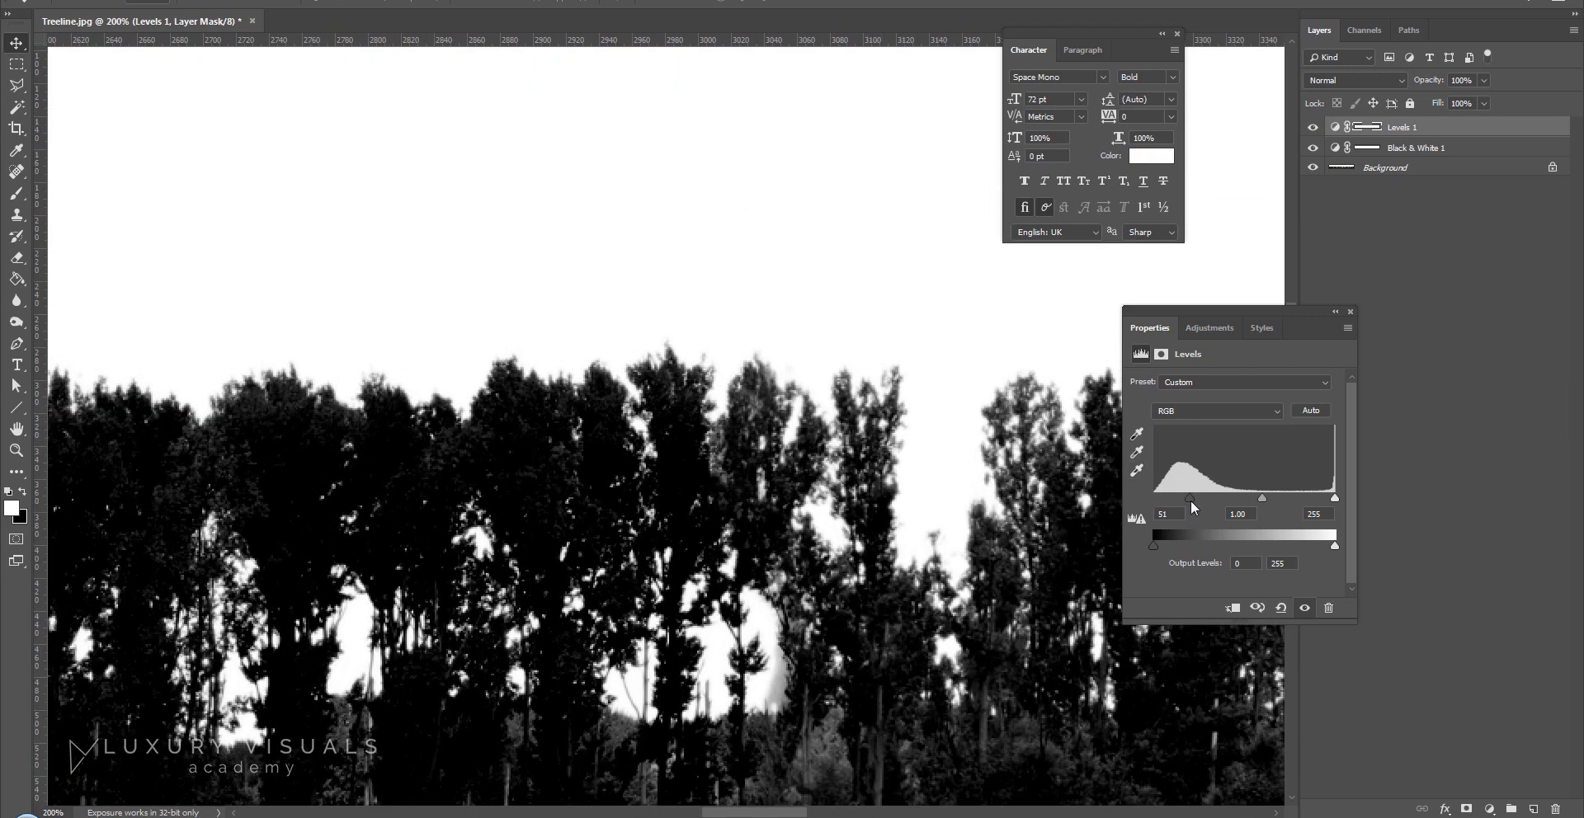
pyautogui.moveTo(1190, 502)
pyautogui.mouseDown()
pyautogui.moveTo(1365, 528)
pyautogui.moveTo(1206, 508)
pyautogui.mouseUp()
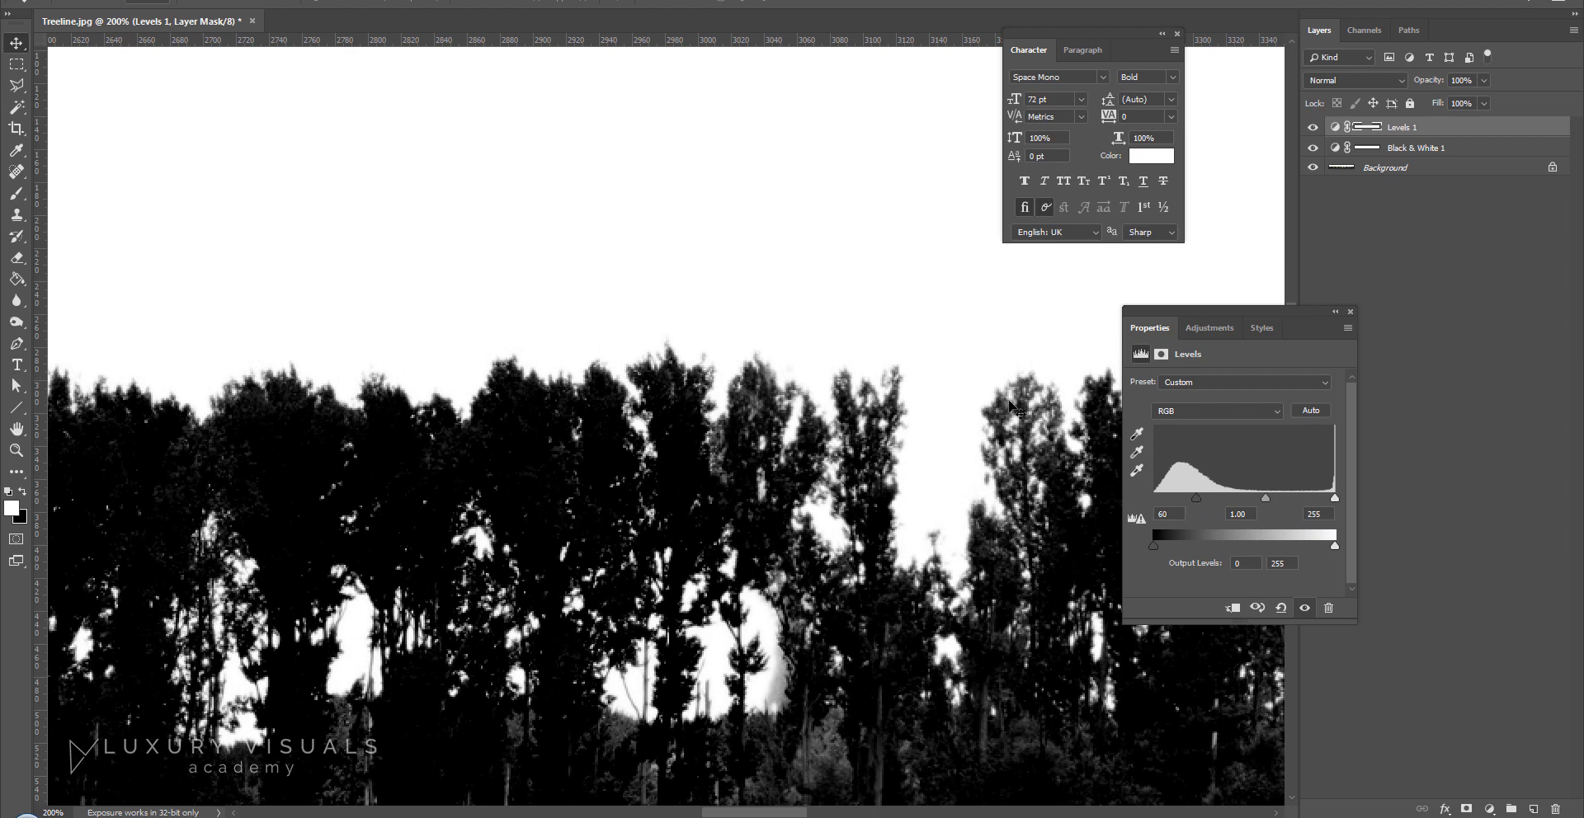
# Step: Save the mask as JPEG, replacing Treeline-alpha-jake.jpg, and accept the JPEG Options
pyautogui.click(3, 2)
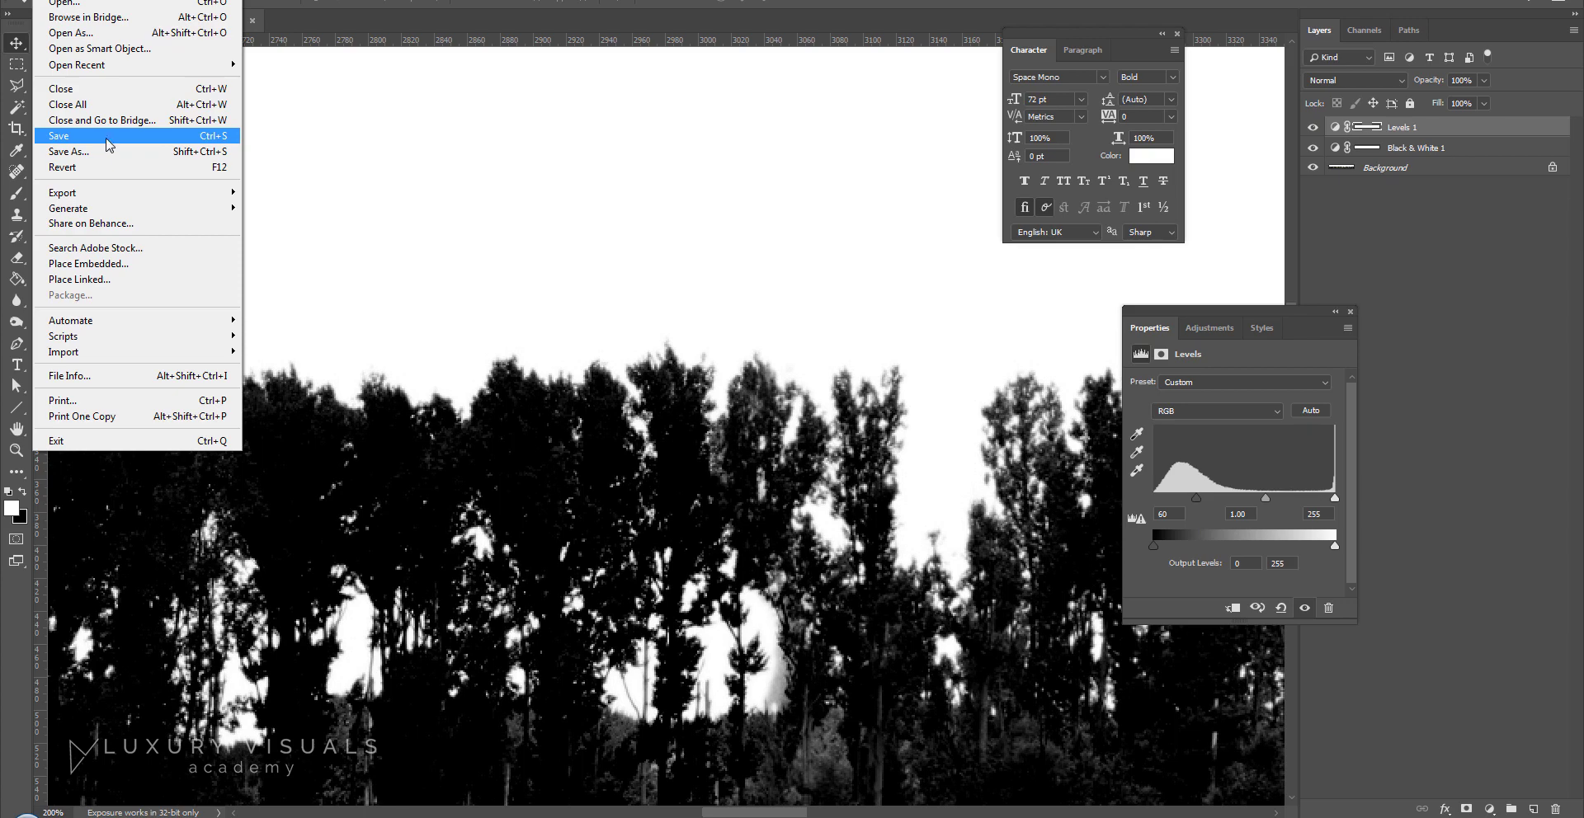
pyautogui.click(107, 137)
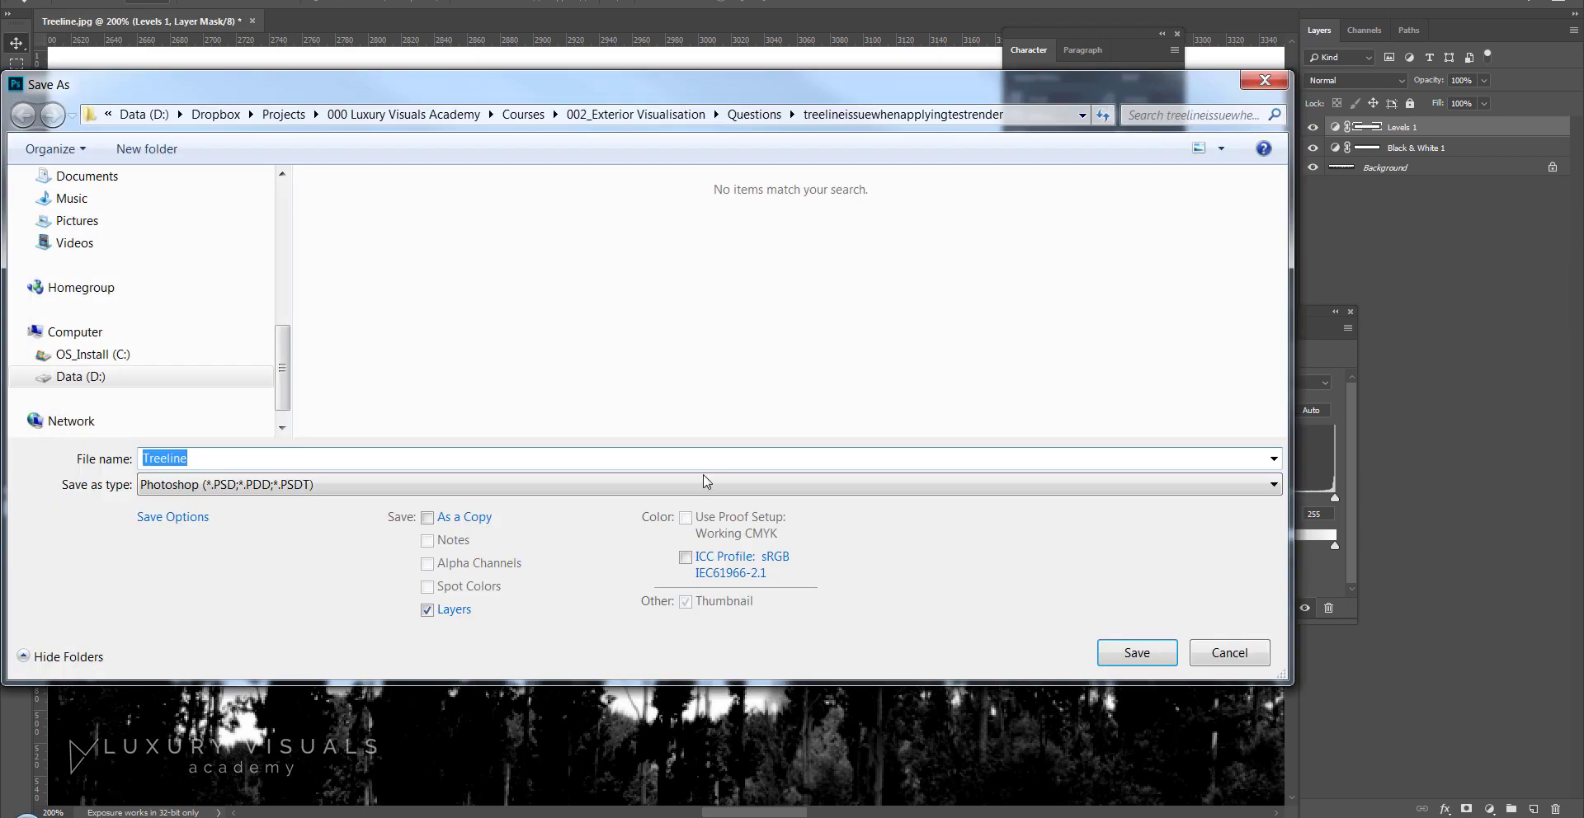
pyautogui.click(706, 485)
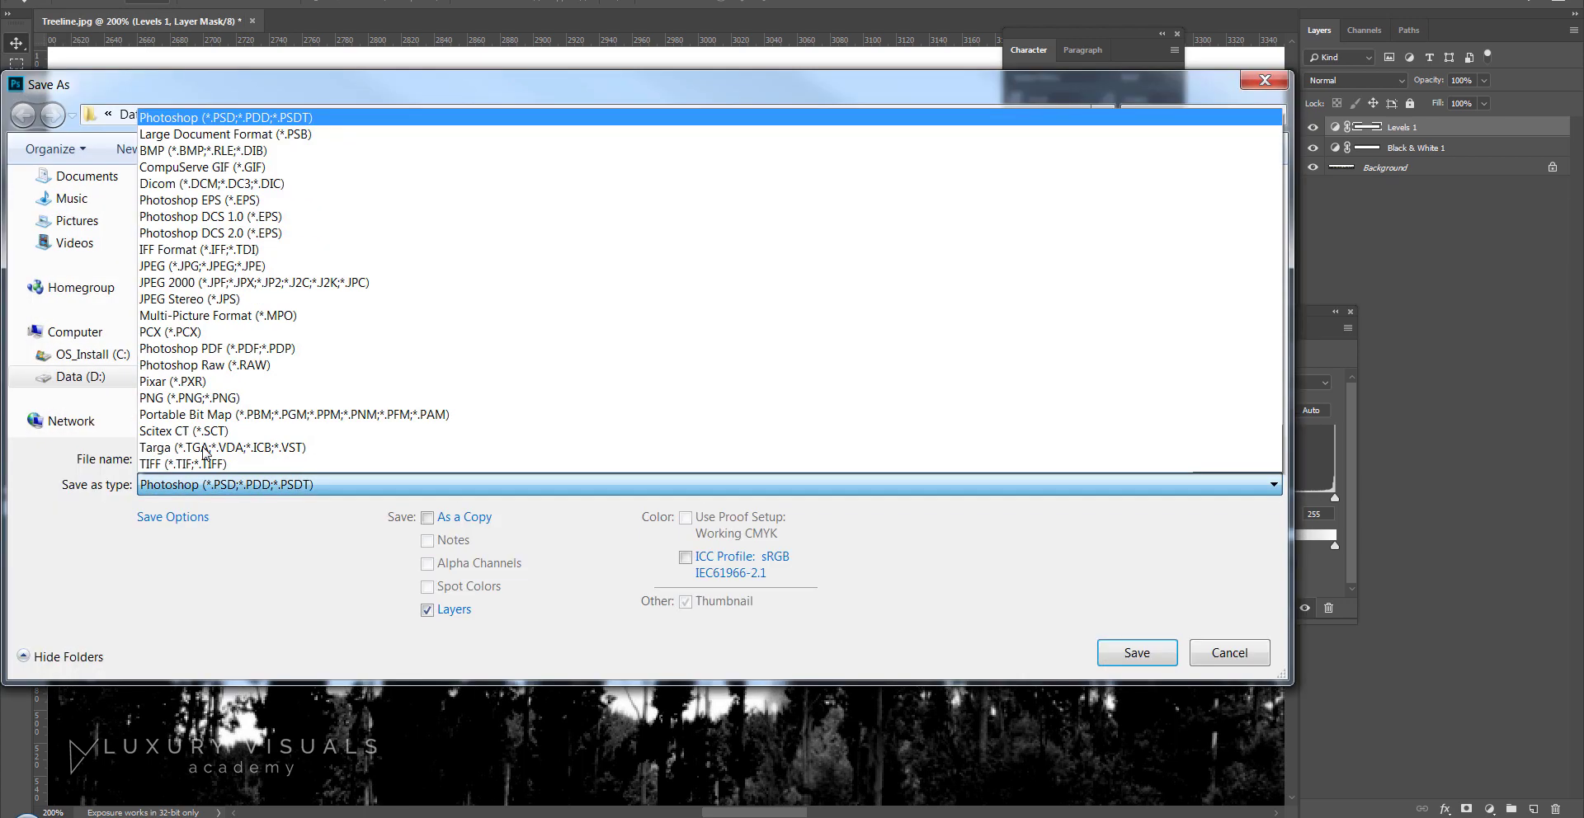
pyautogui.click(183, 266)
pyautogui.click(624, 195)
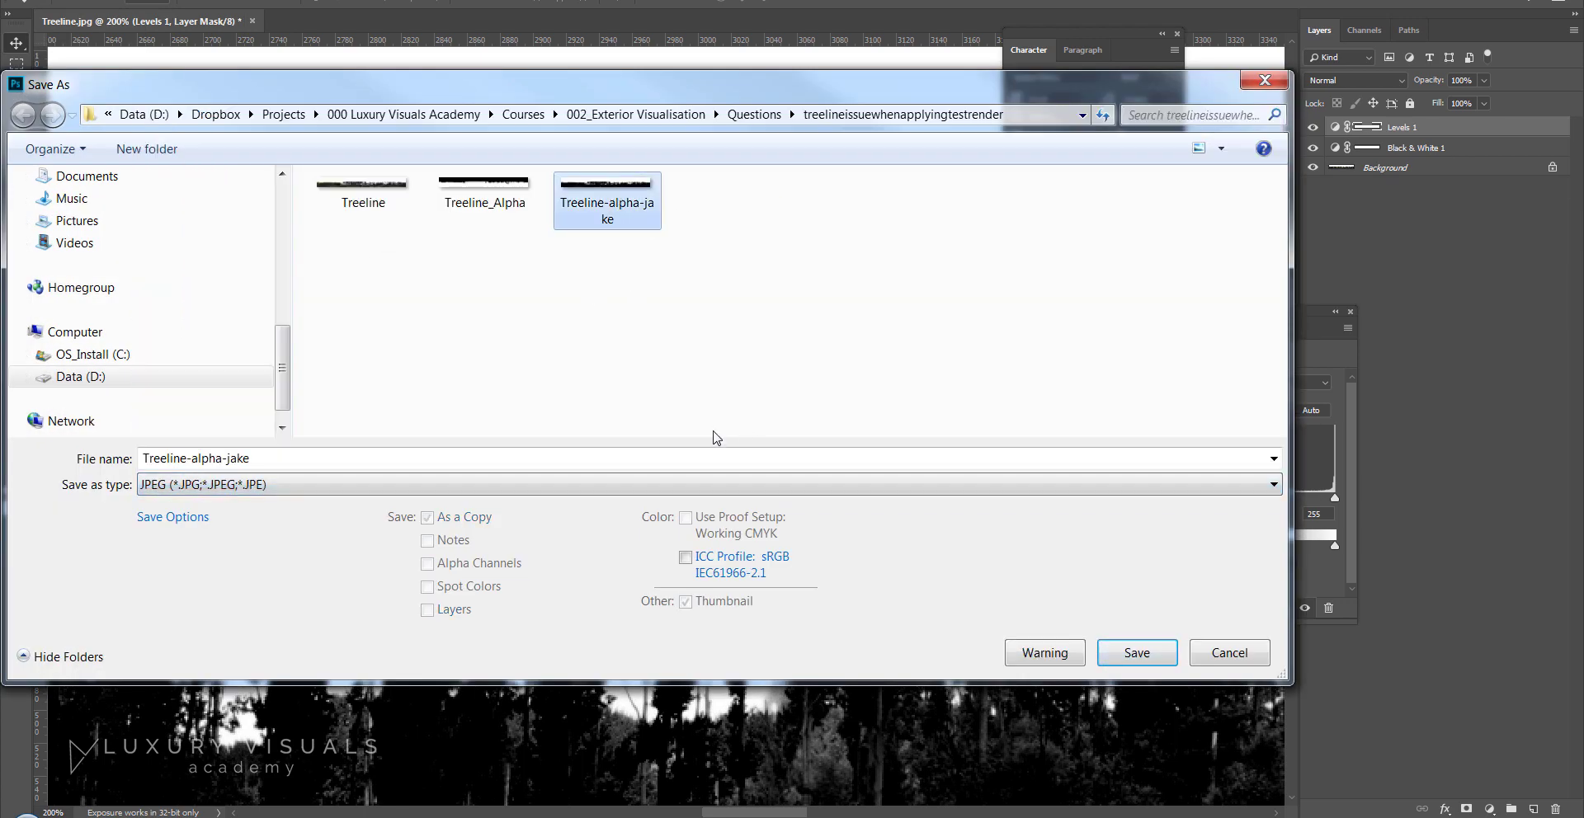
pyautogui.click(1124, 657)
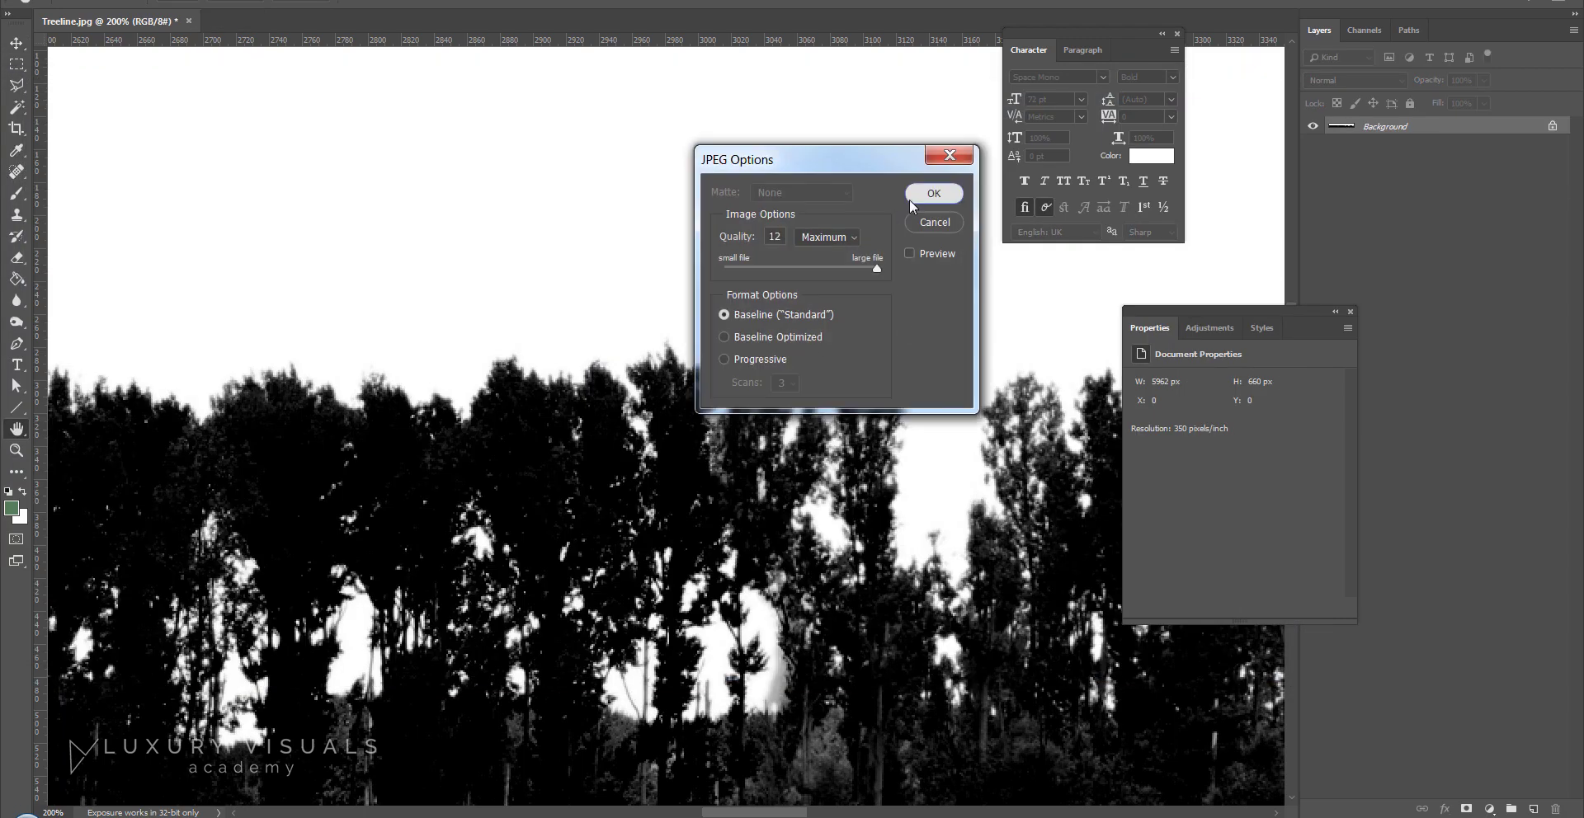
pyautogui.click(911, 198)
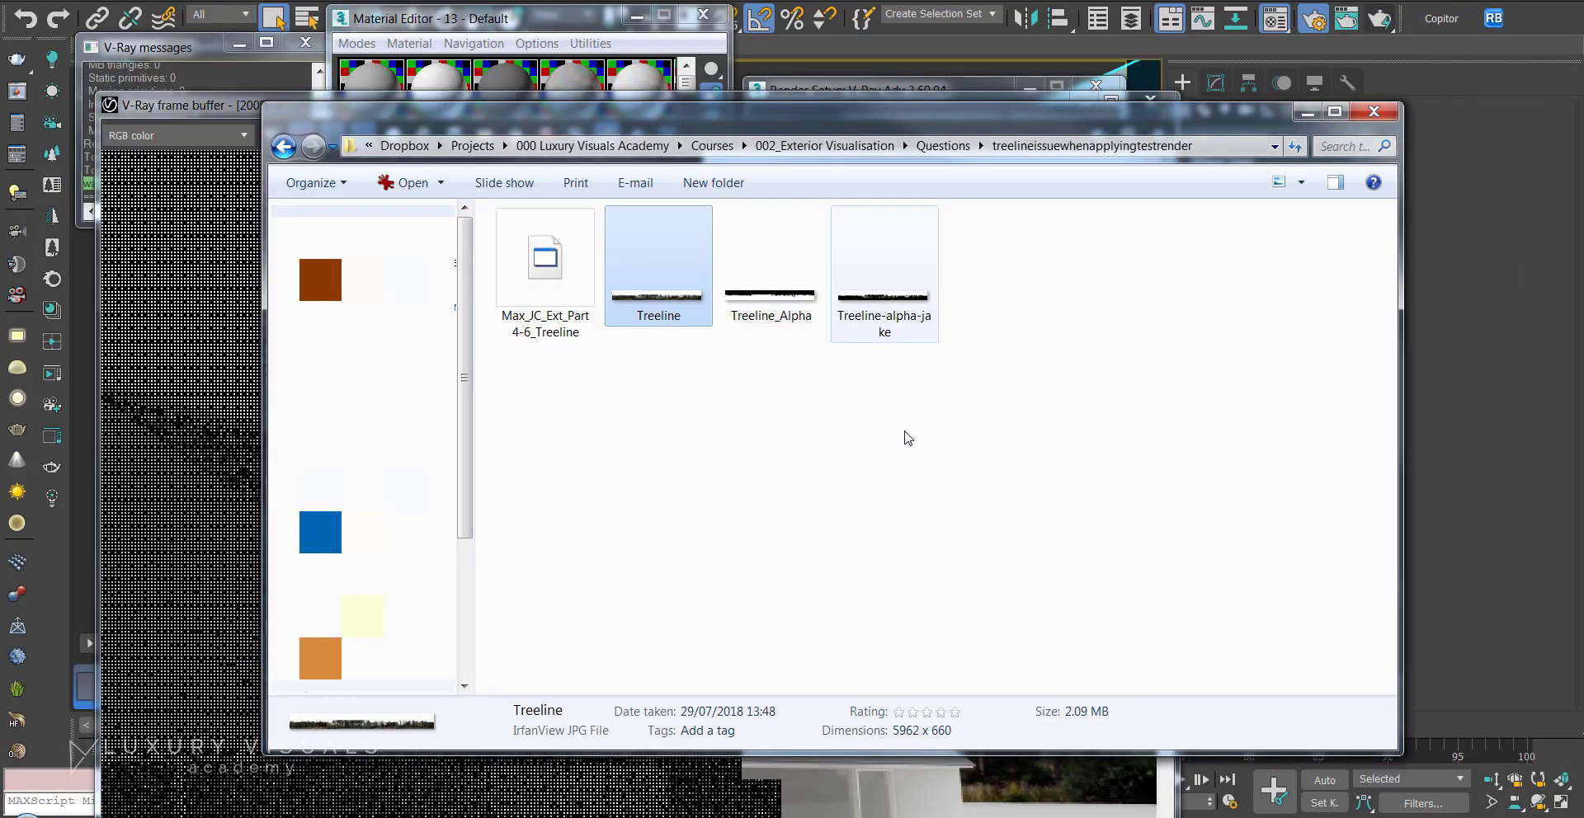
# Step: Select the Treeline-alpha-jake file and bring up the new adjustment layer list
pyautogui.click(889, 442)
pyautogui.click(884, 272)
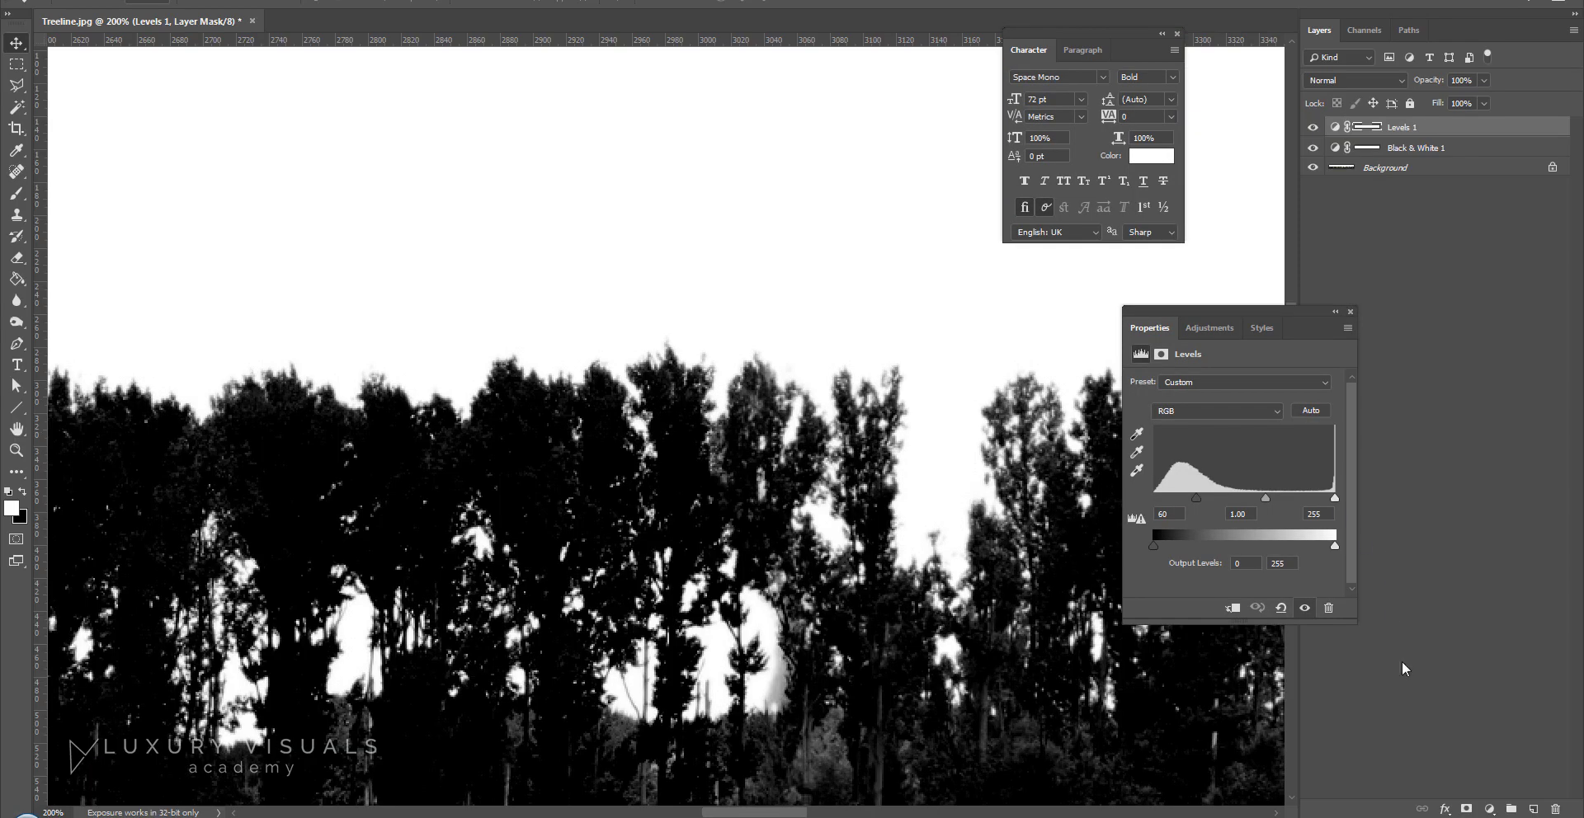
pyautogui.click(1489, 810)
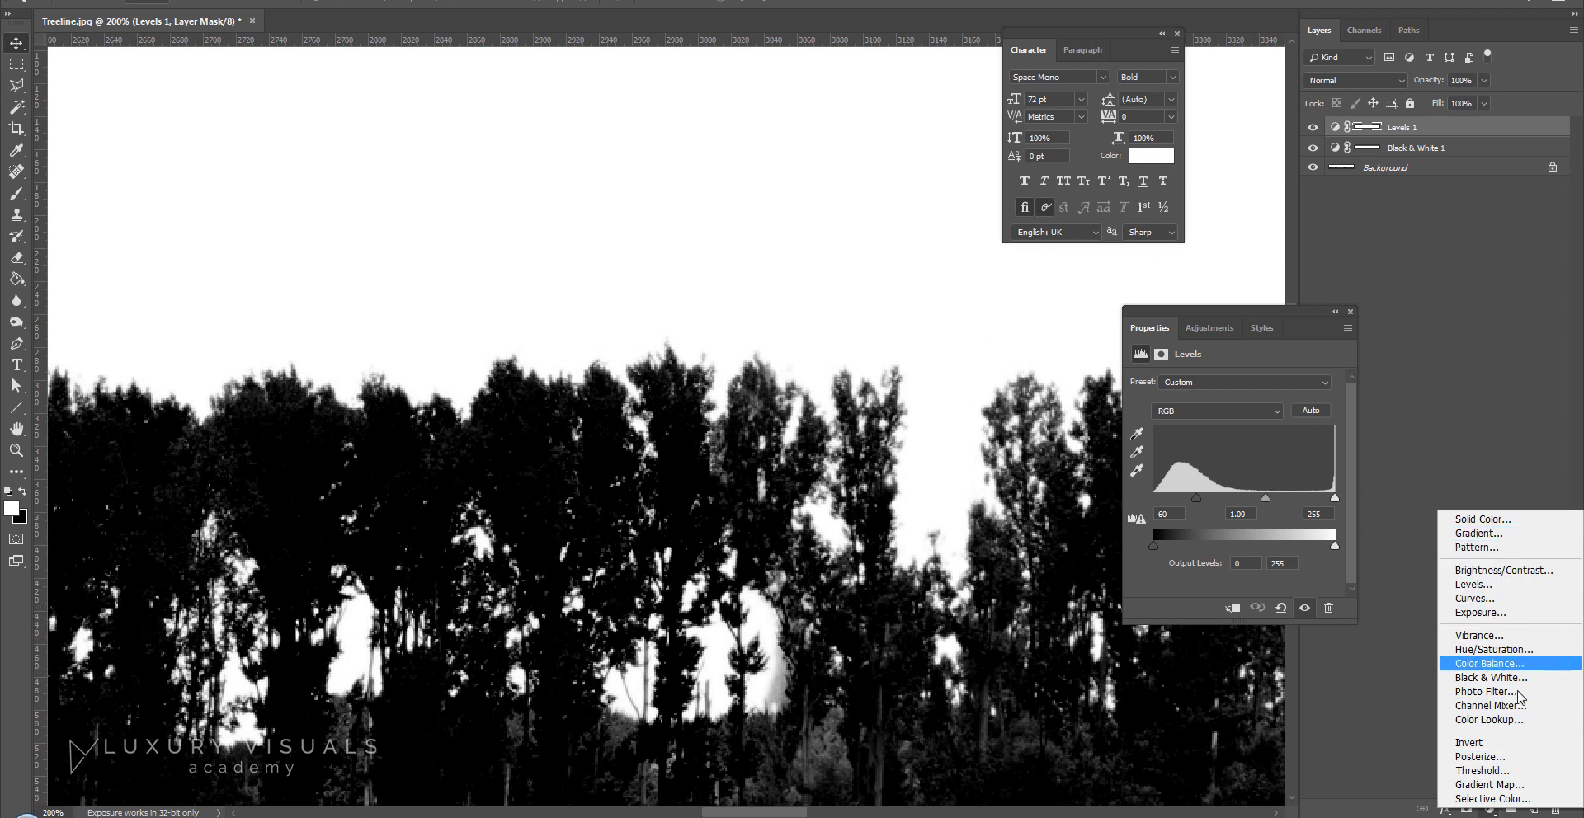
# Step: Add an Invert adjustment layer and resave as JPEG over Treeline-alpha-jake.jpg
pyautogui.click(1472, 743)
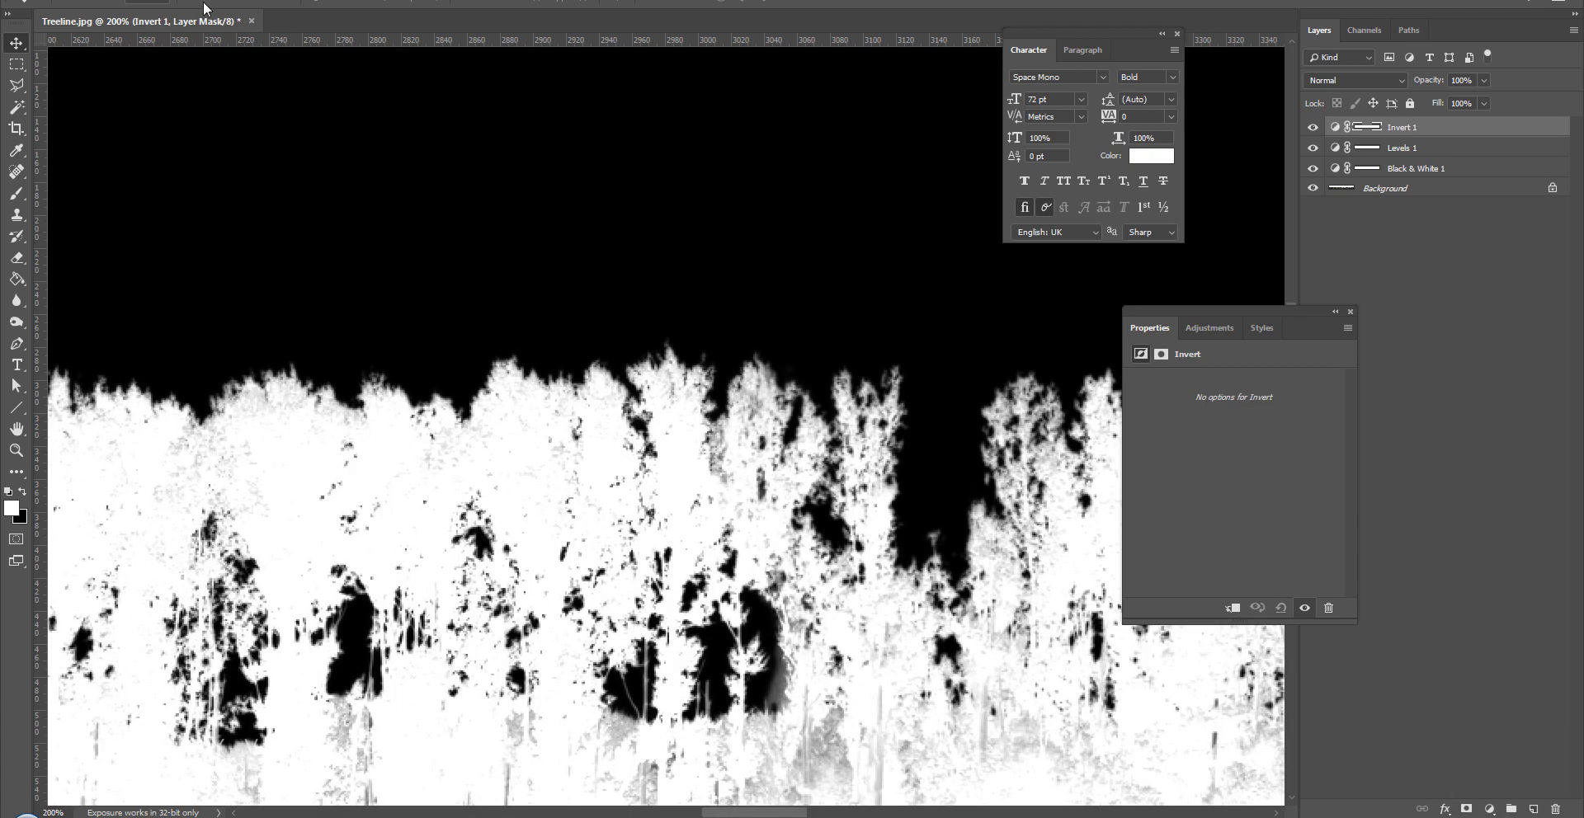
pyautogui.click(41, 0)
pyautogui.click(102, 150)
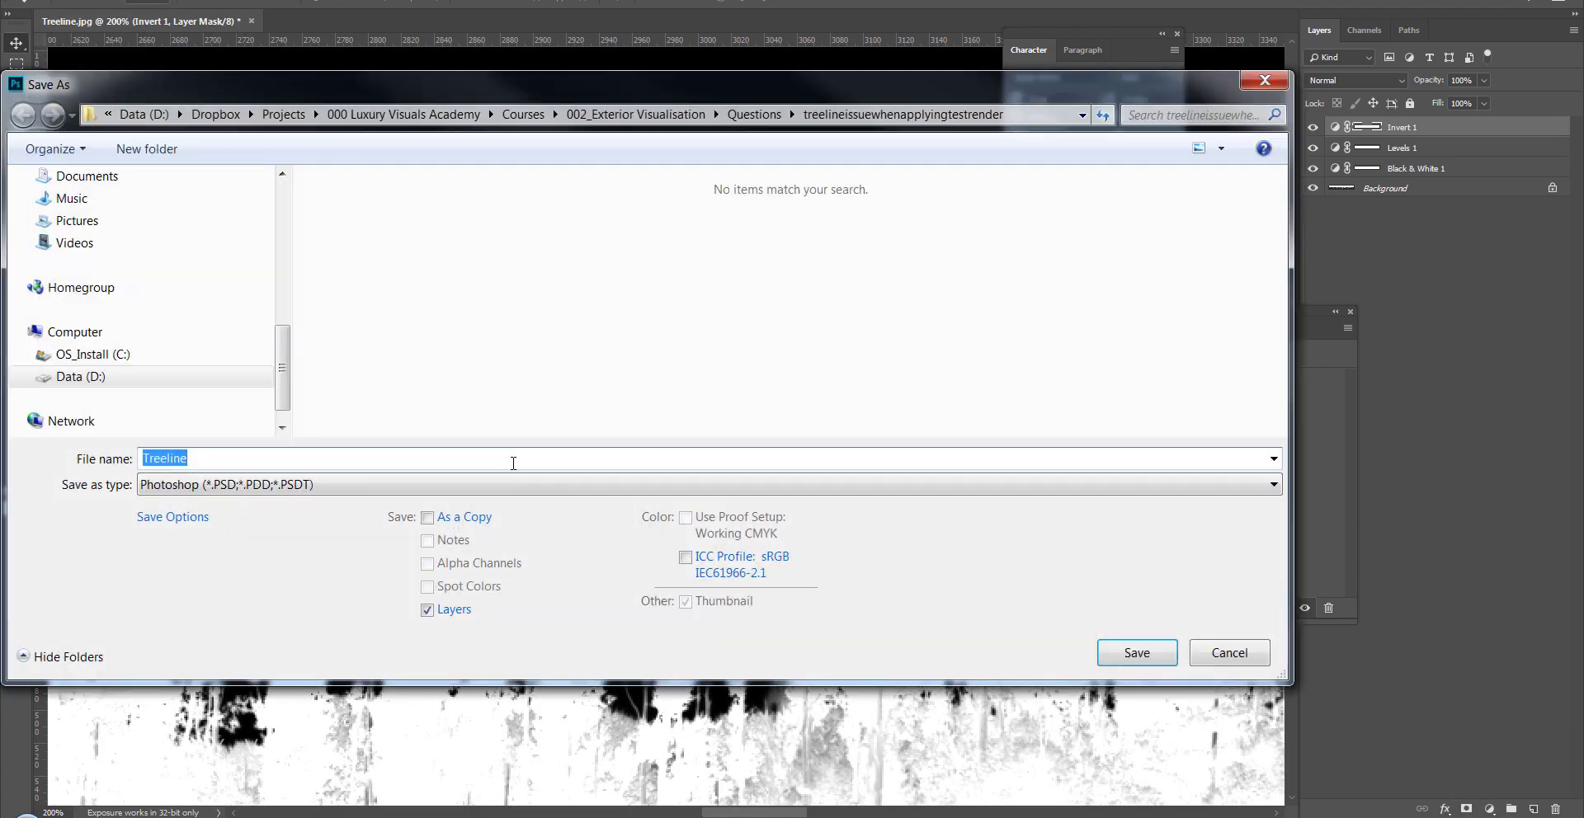
pyautogui.click(509, 484)
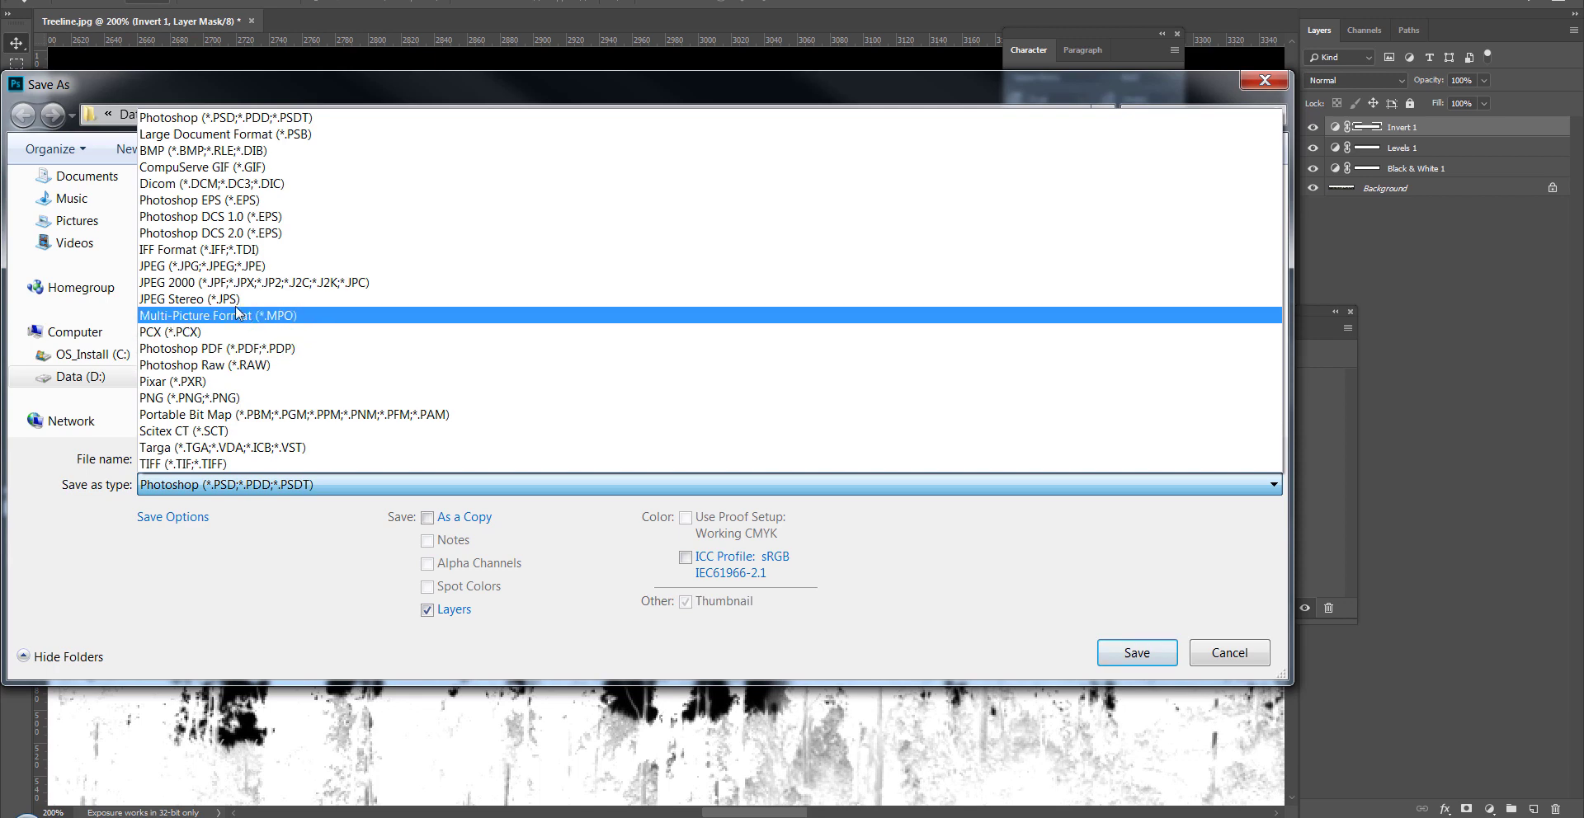
pyautogui.click(219, 267)
pyautogui.doubleClick(607, 202)
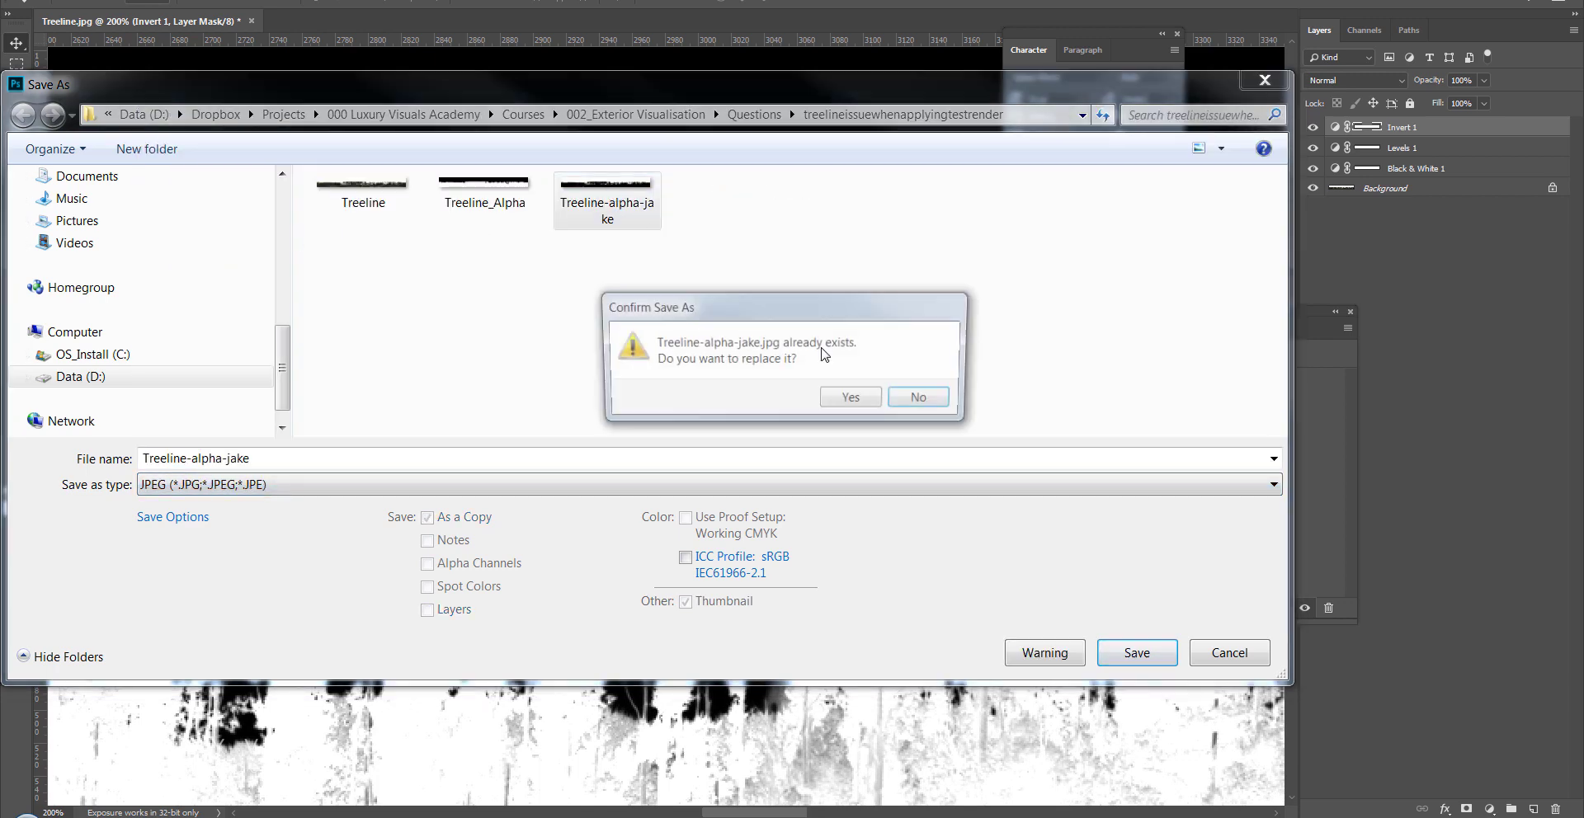
pyautogui.click(874, 399)
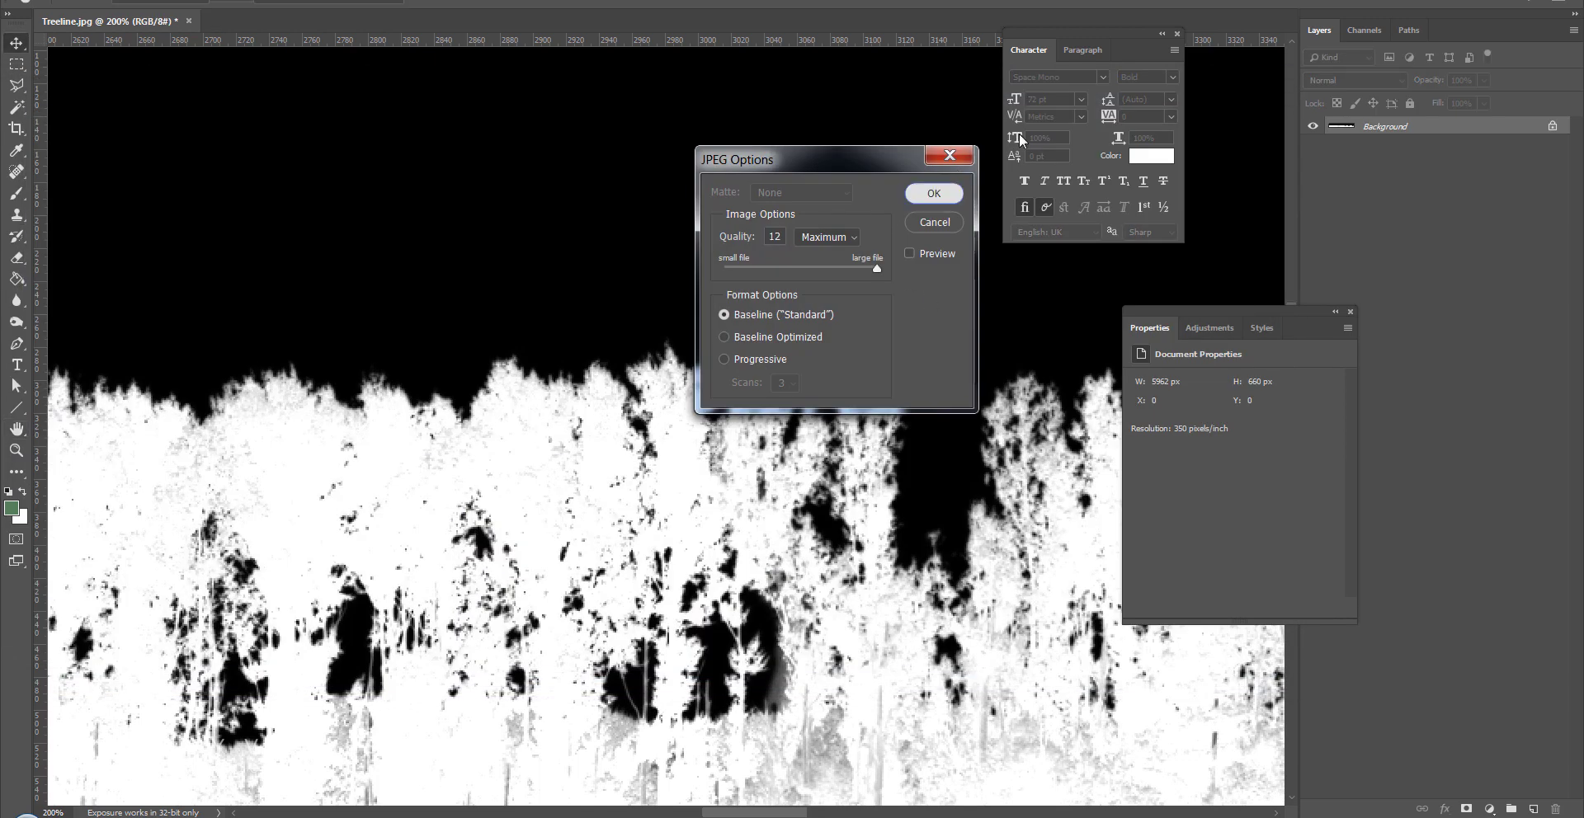
pyautogui.click(930, 197)
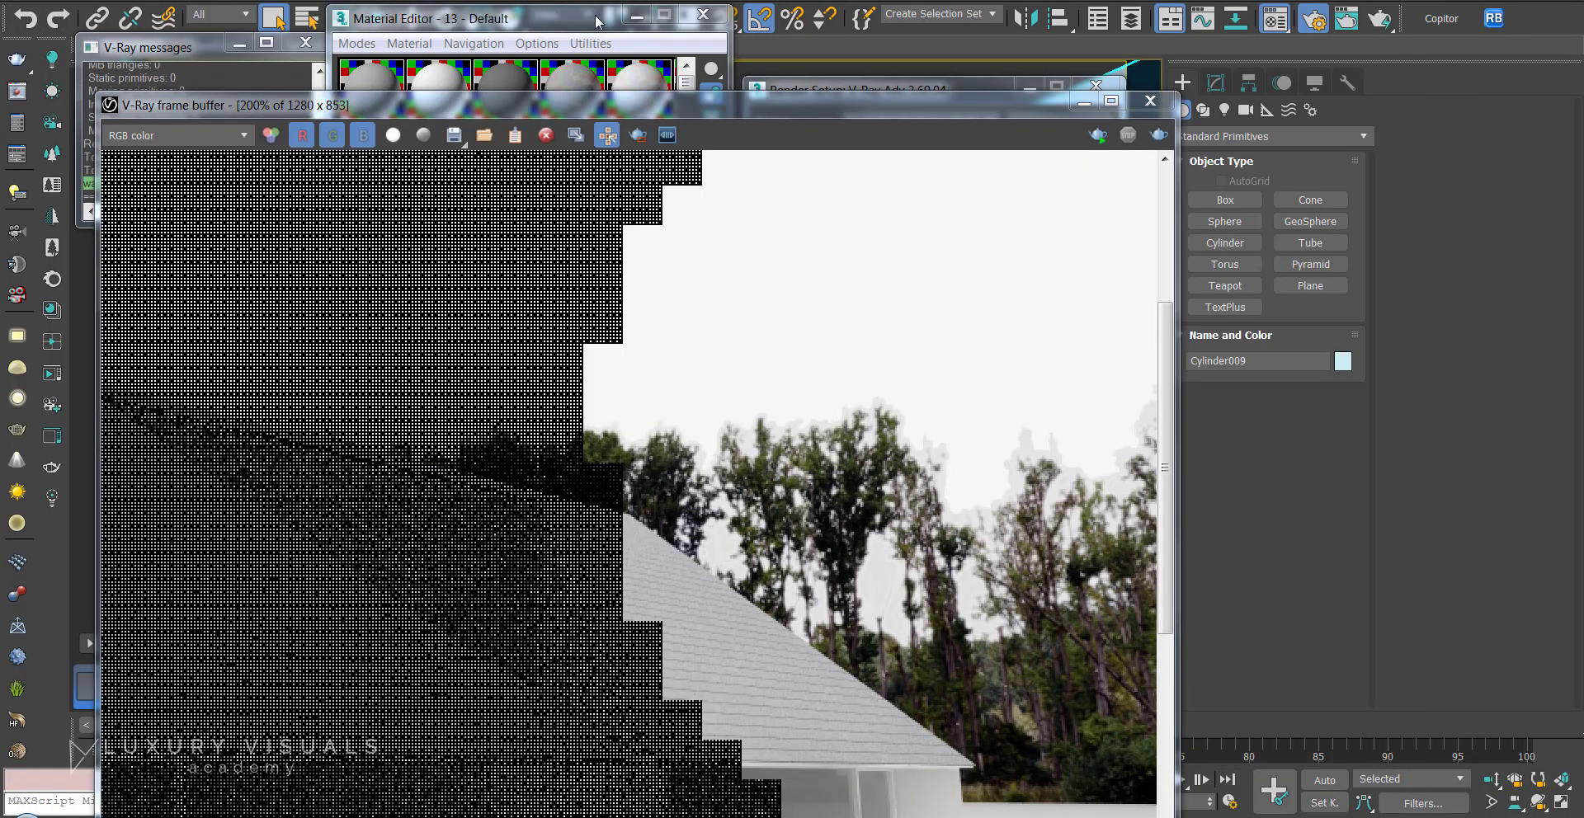
# Step: Load Treeline-alpha-jake.jpg as the opacity bitmap and start a new V-Ray render of the house
pyautogui.click(598, 21)
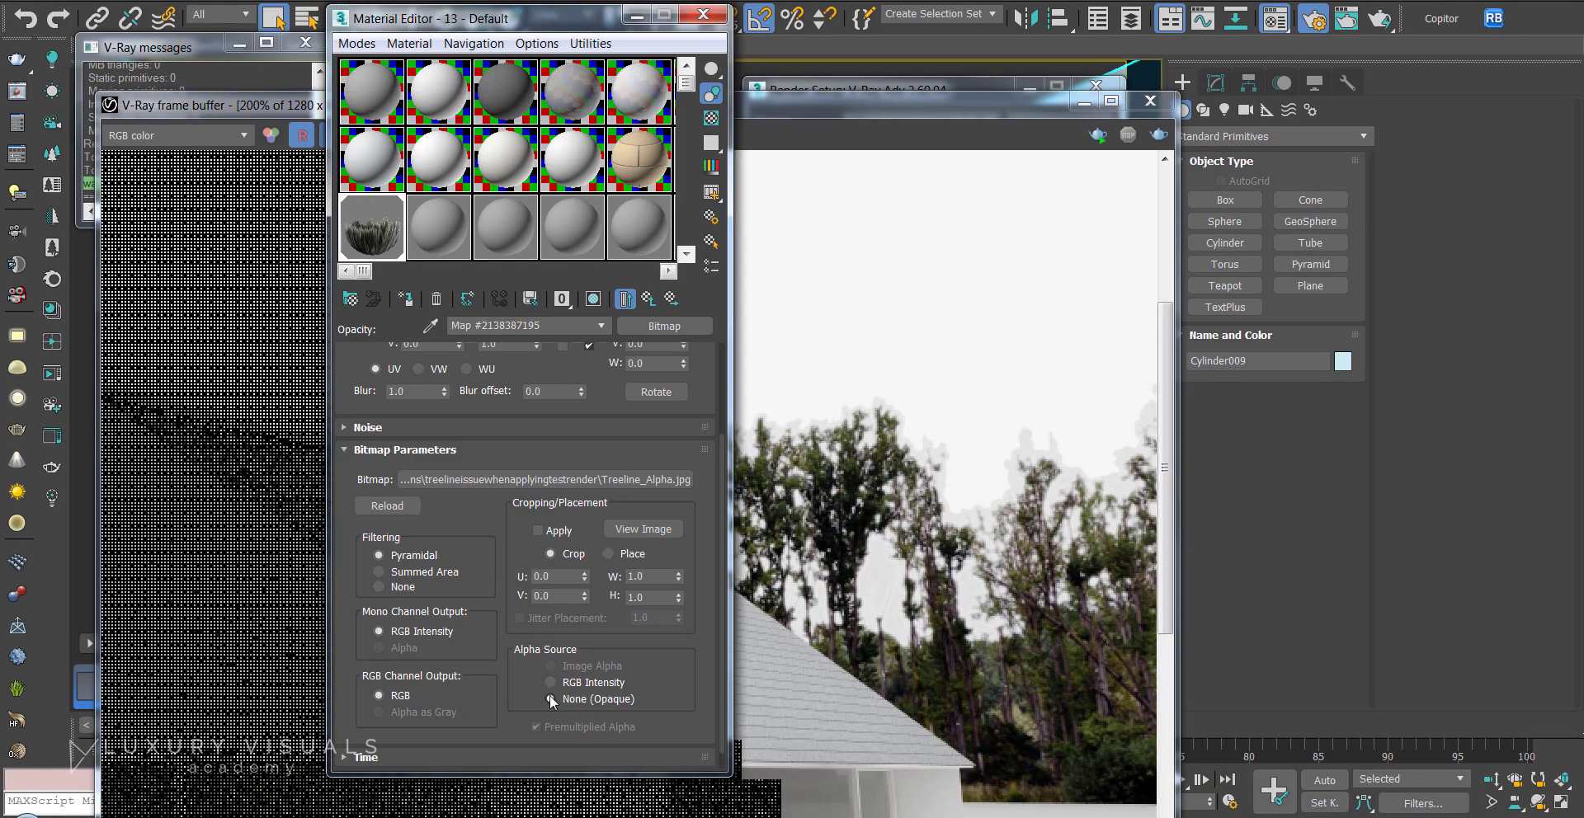
pyautogui.click(613, 479)
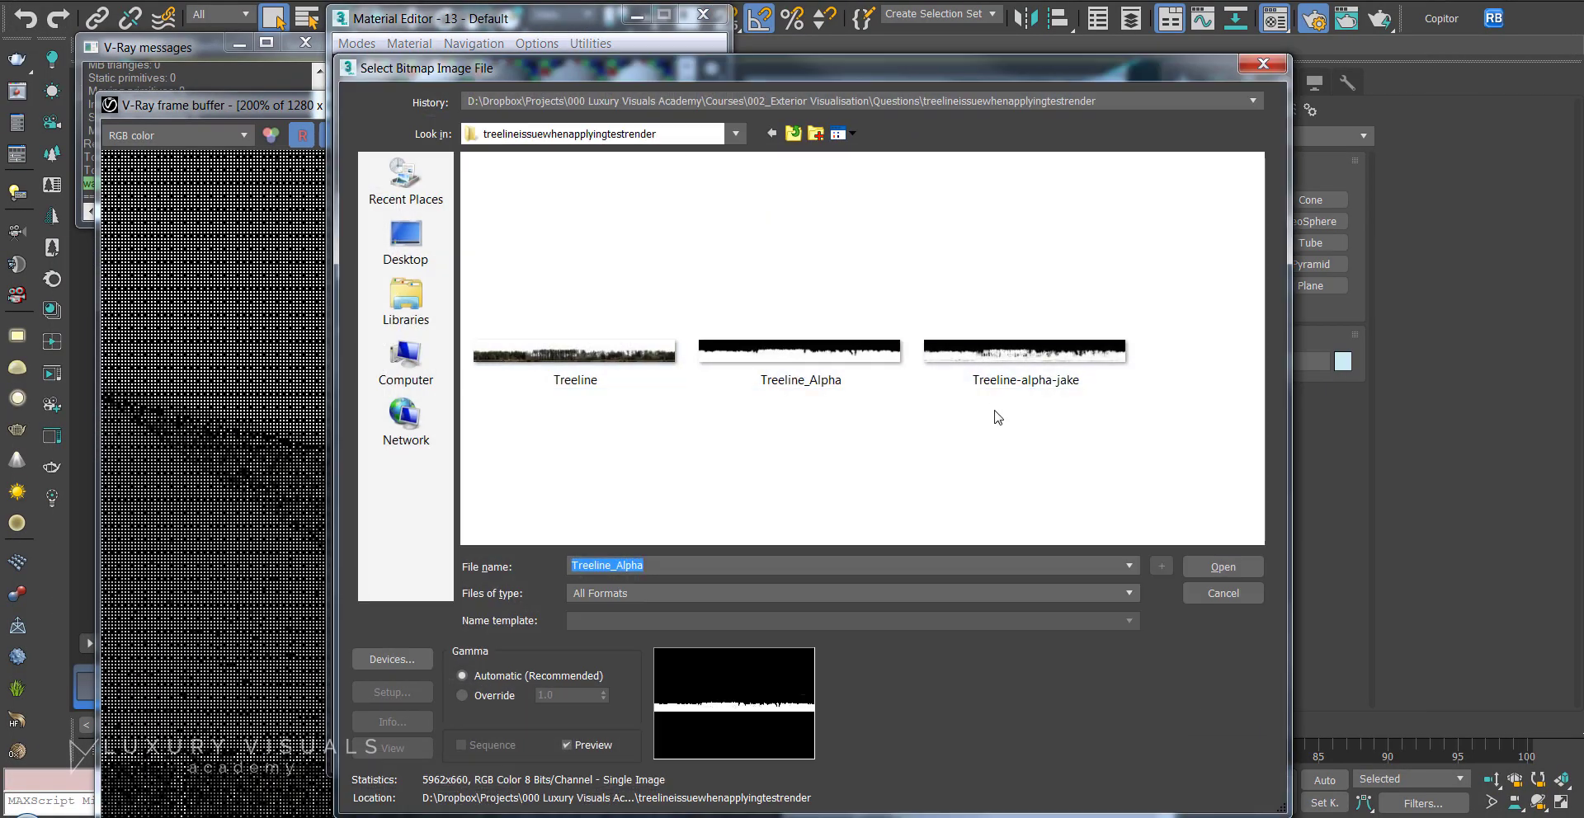
pyautogui.doubleClick(1030, 378)
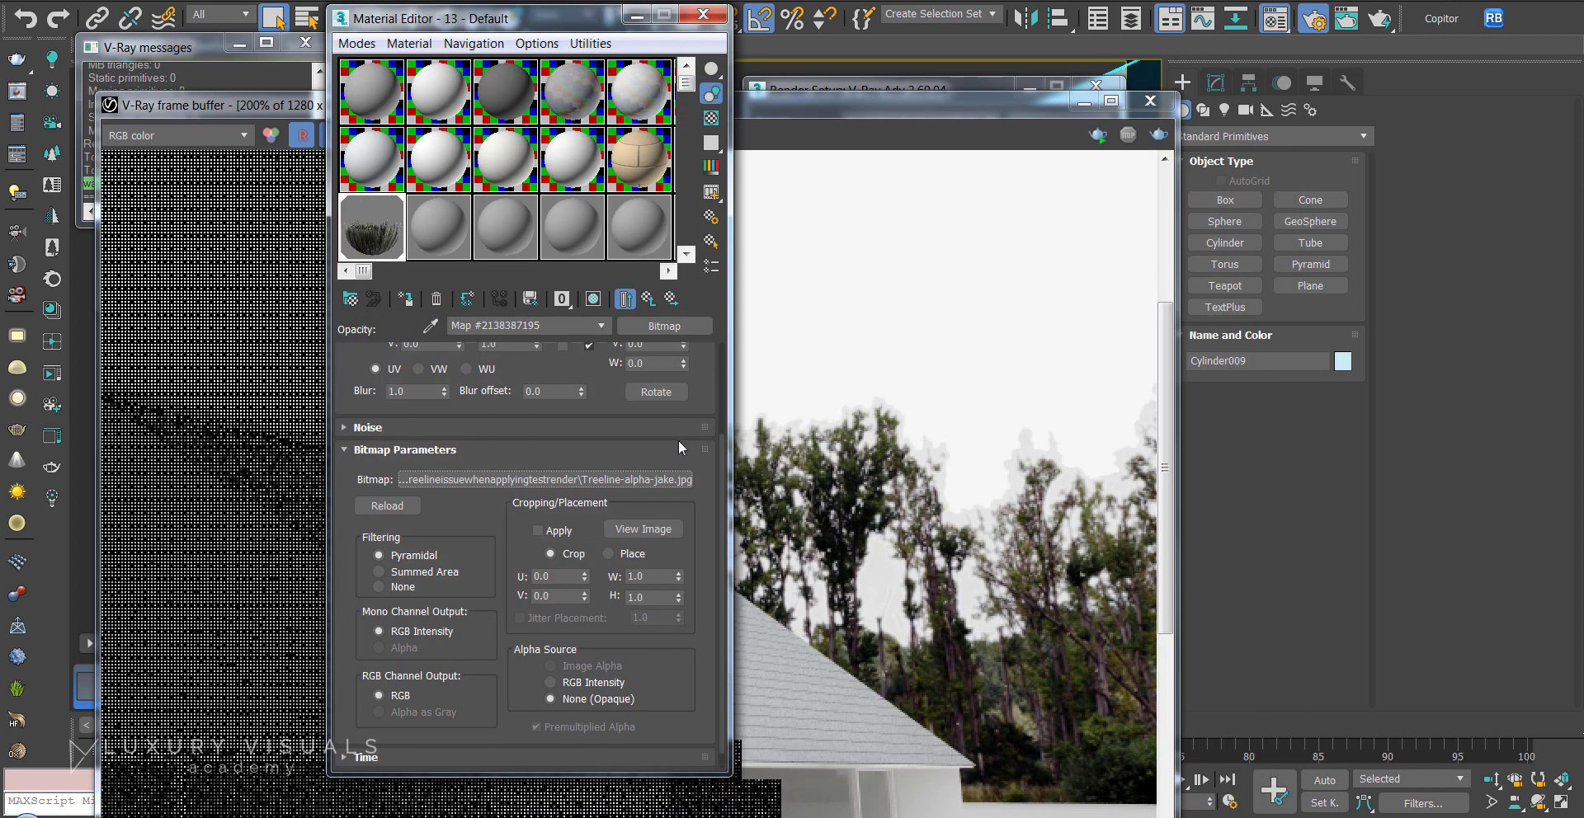
pyautogui.click(1159, 136)
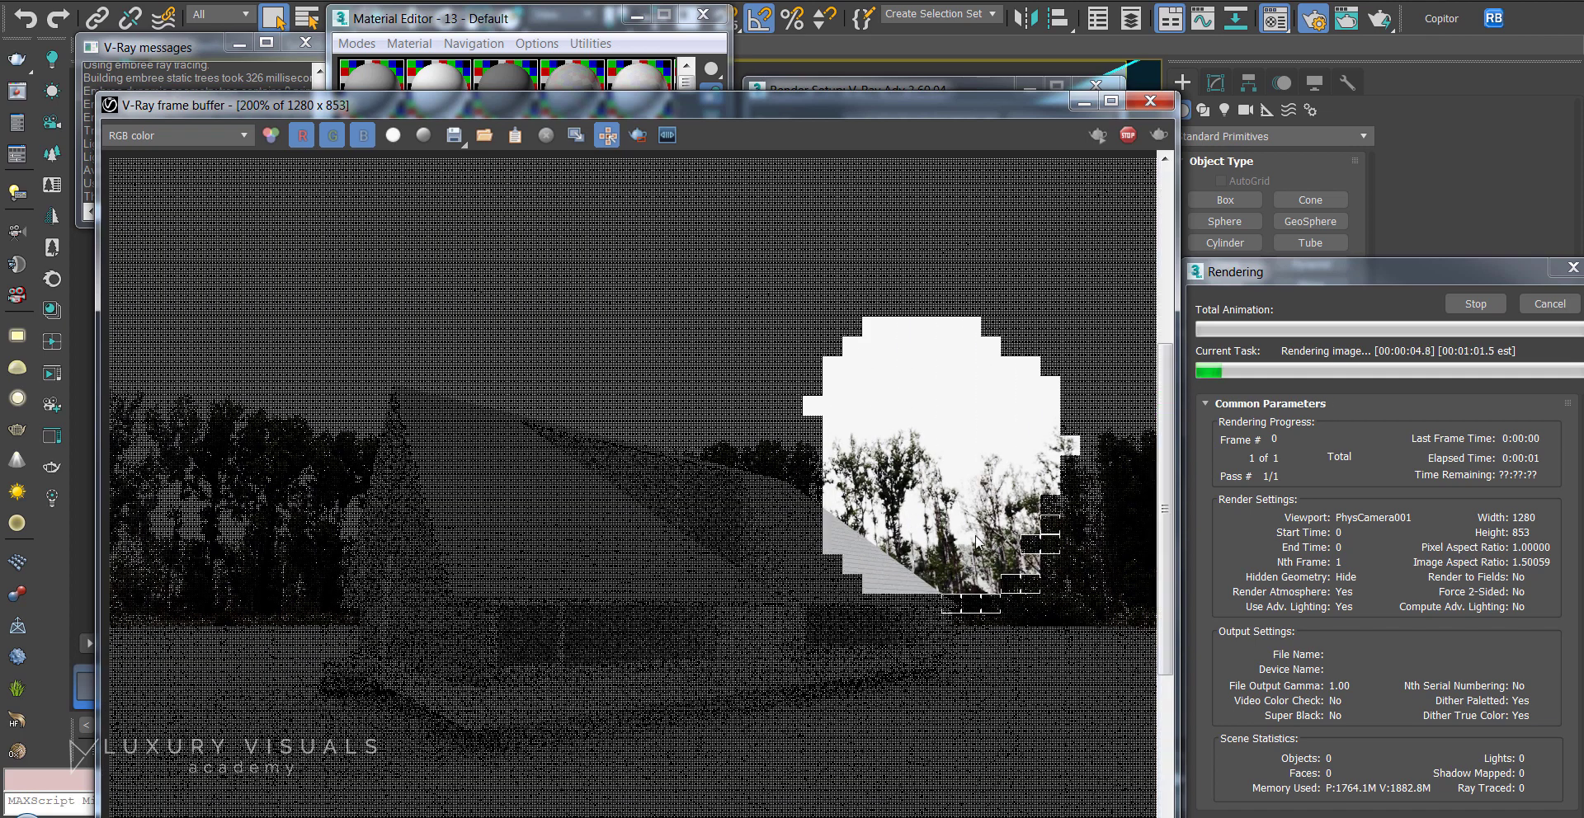
pyautogui.scroll(2, 975, 535)
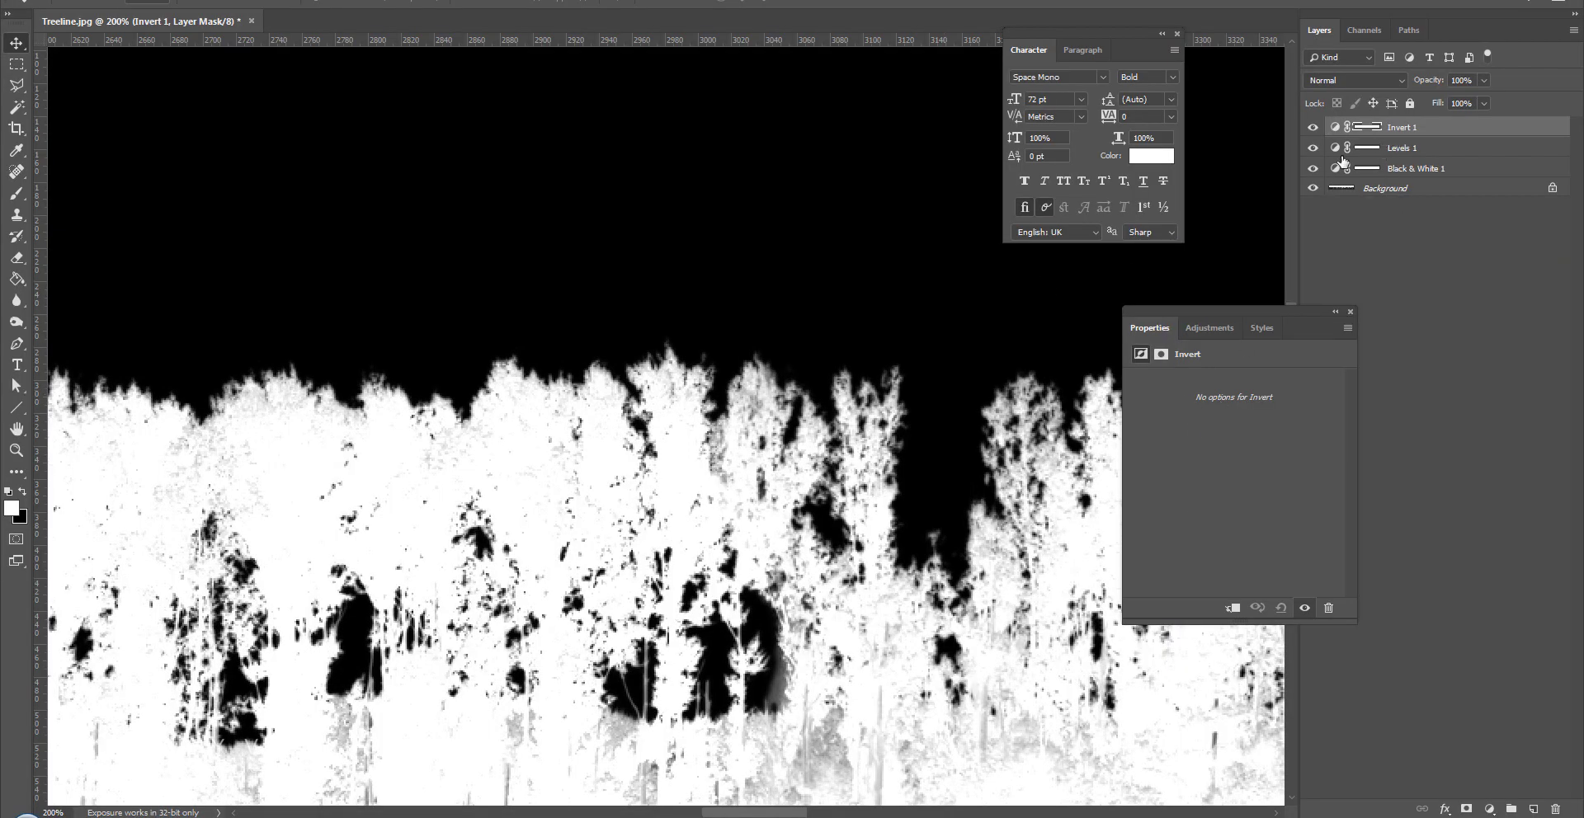
# Step: Raise the Levels 1 black input to 137, toggling the layer off and on to compare
pyautogui.click(1403, 148)
pyautogui.moveTo(1154, 498); pyautogui.dragTo(1252, 521)
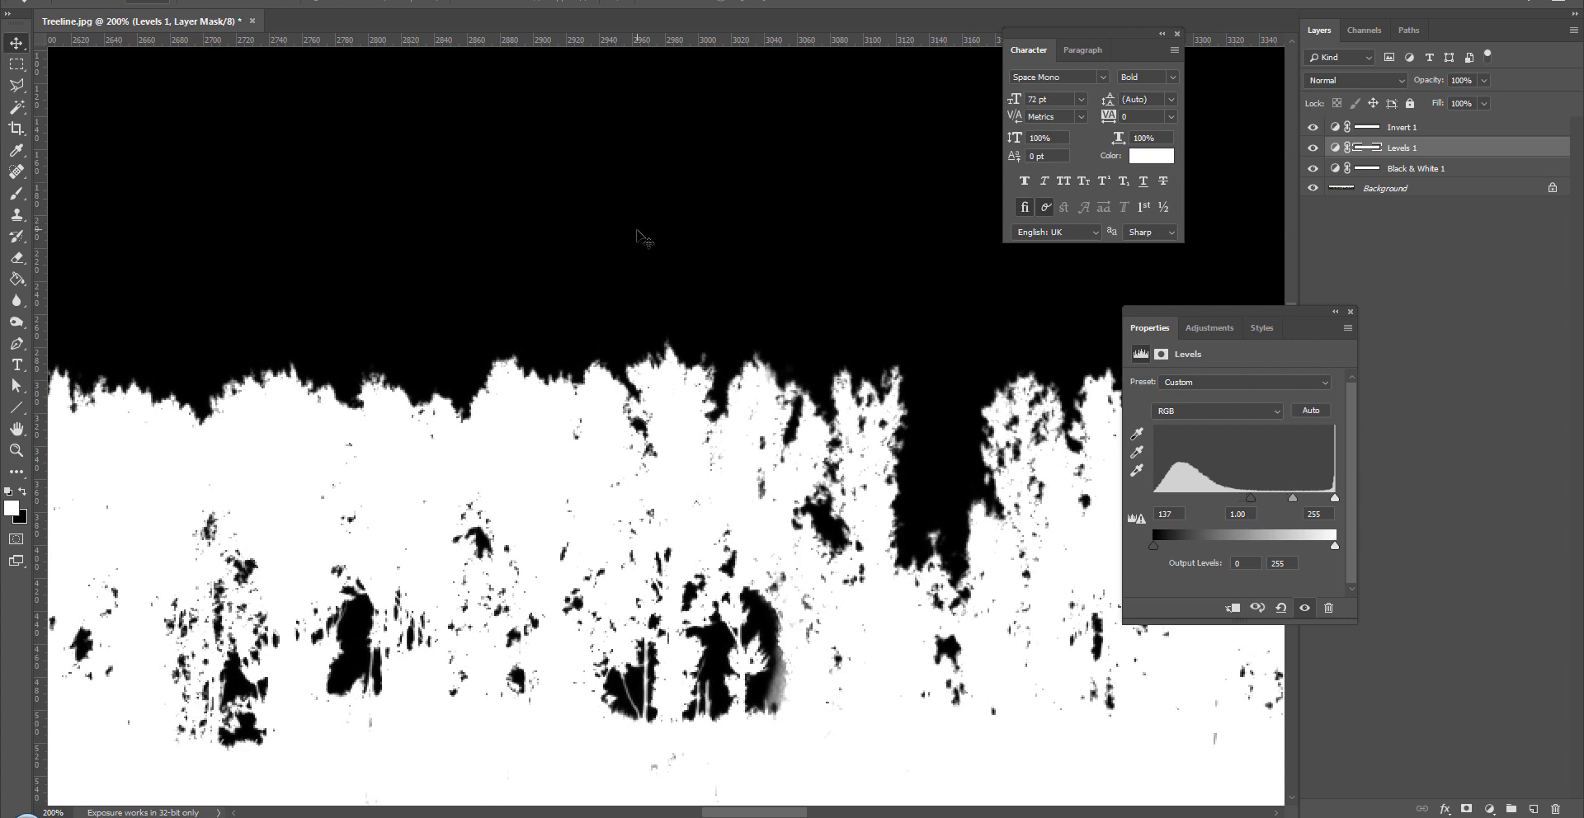
pyautogui.click(1312, 148)
pyautogui.click(1313, 148)
# Step: Save the mask as a JPEG over Treeline-alpha-jake.jpg, confirming the replace and JPEG options
pyautogui.click(46, 1)
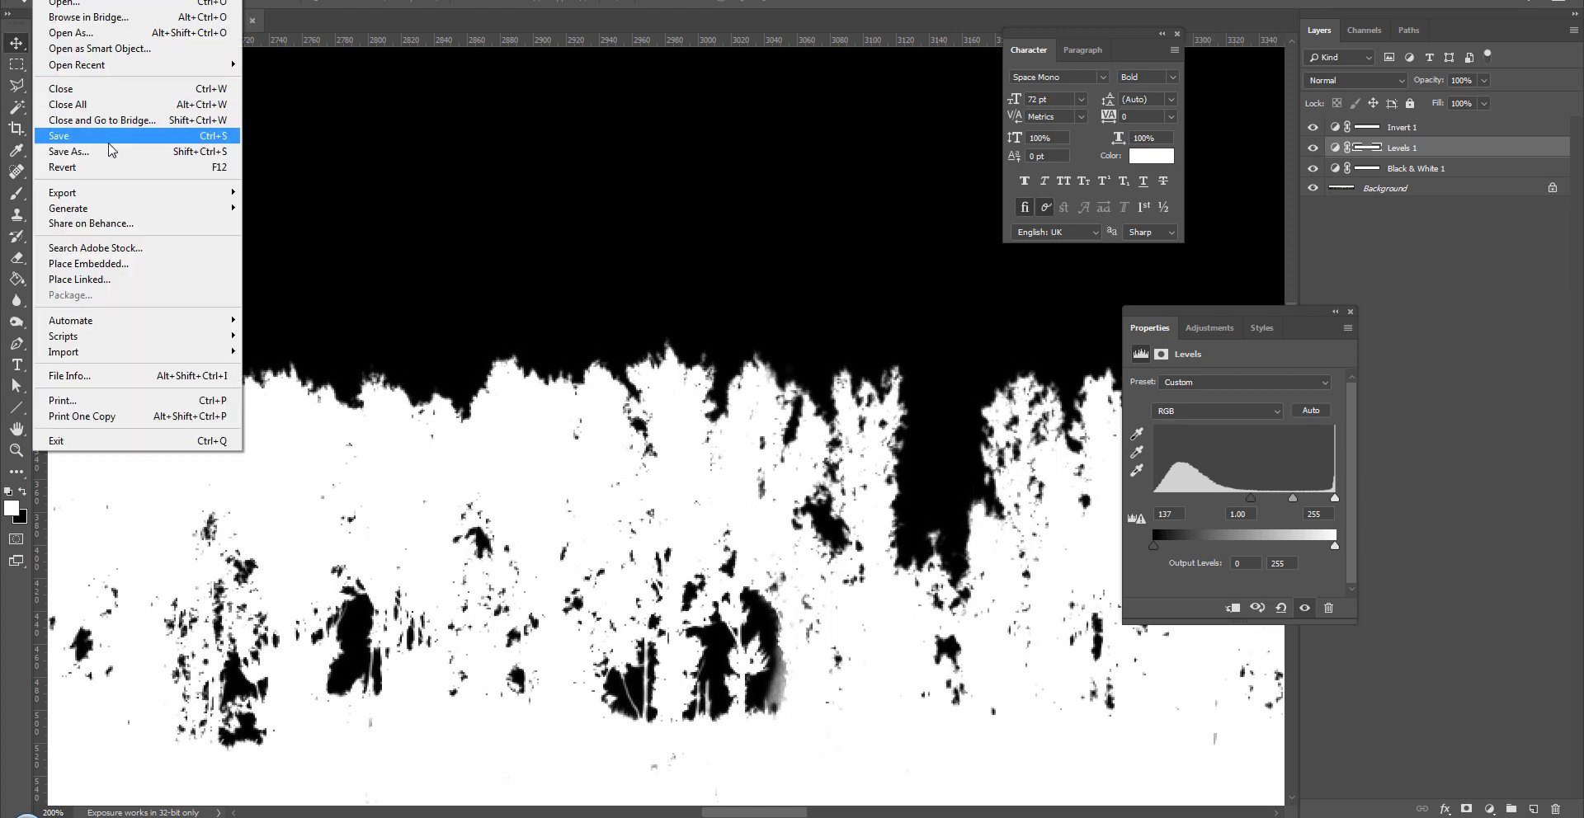
pyautogui.click(107, 146)
pyautogui.click(905, 486)
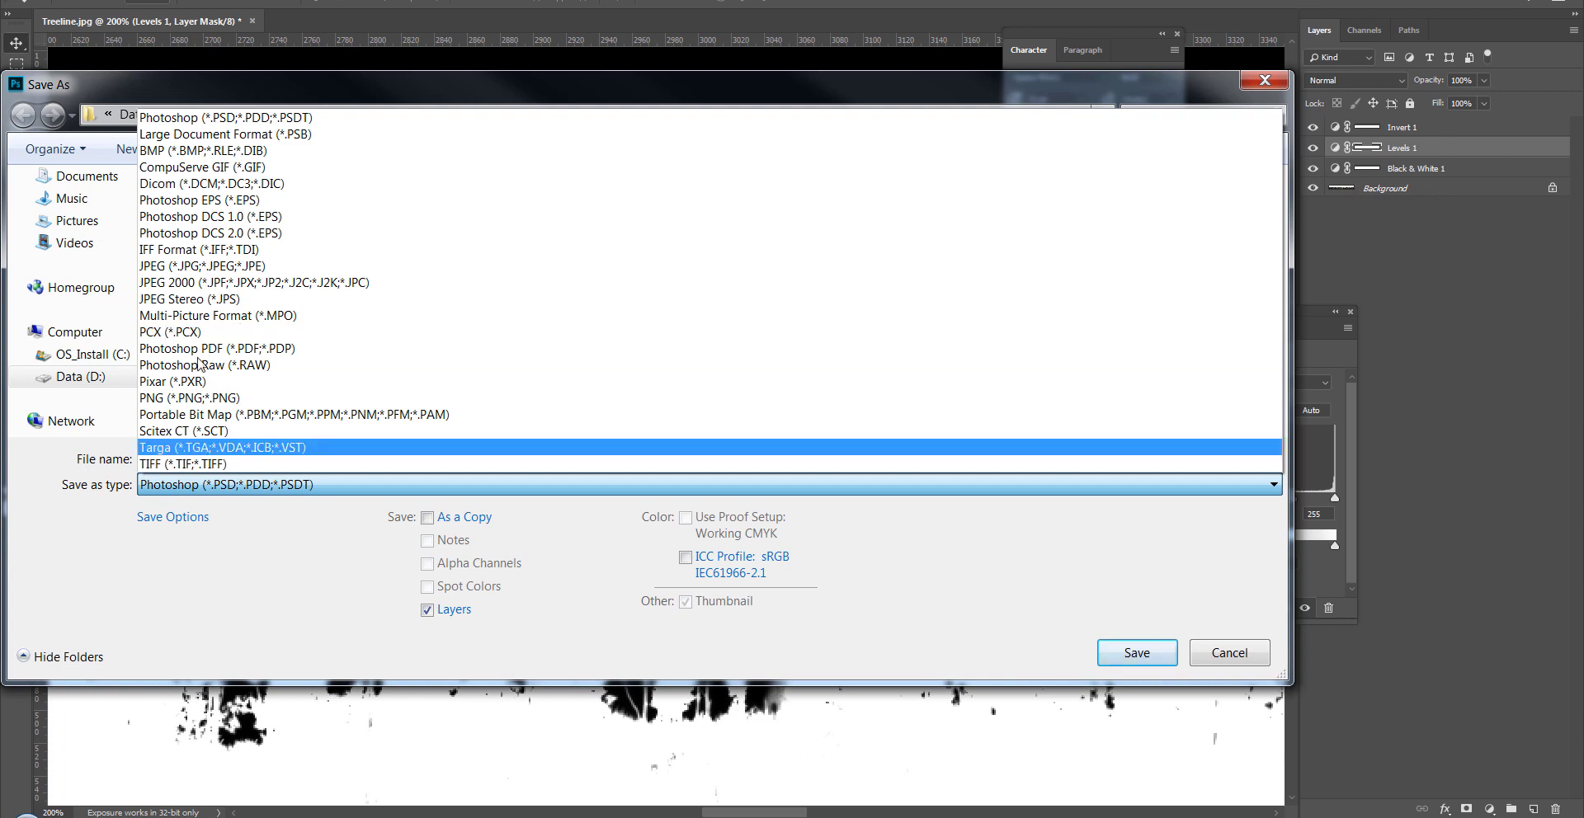
pyautogui.click(239, 265)
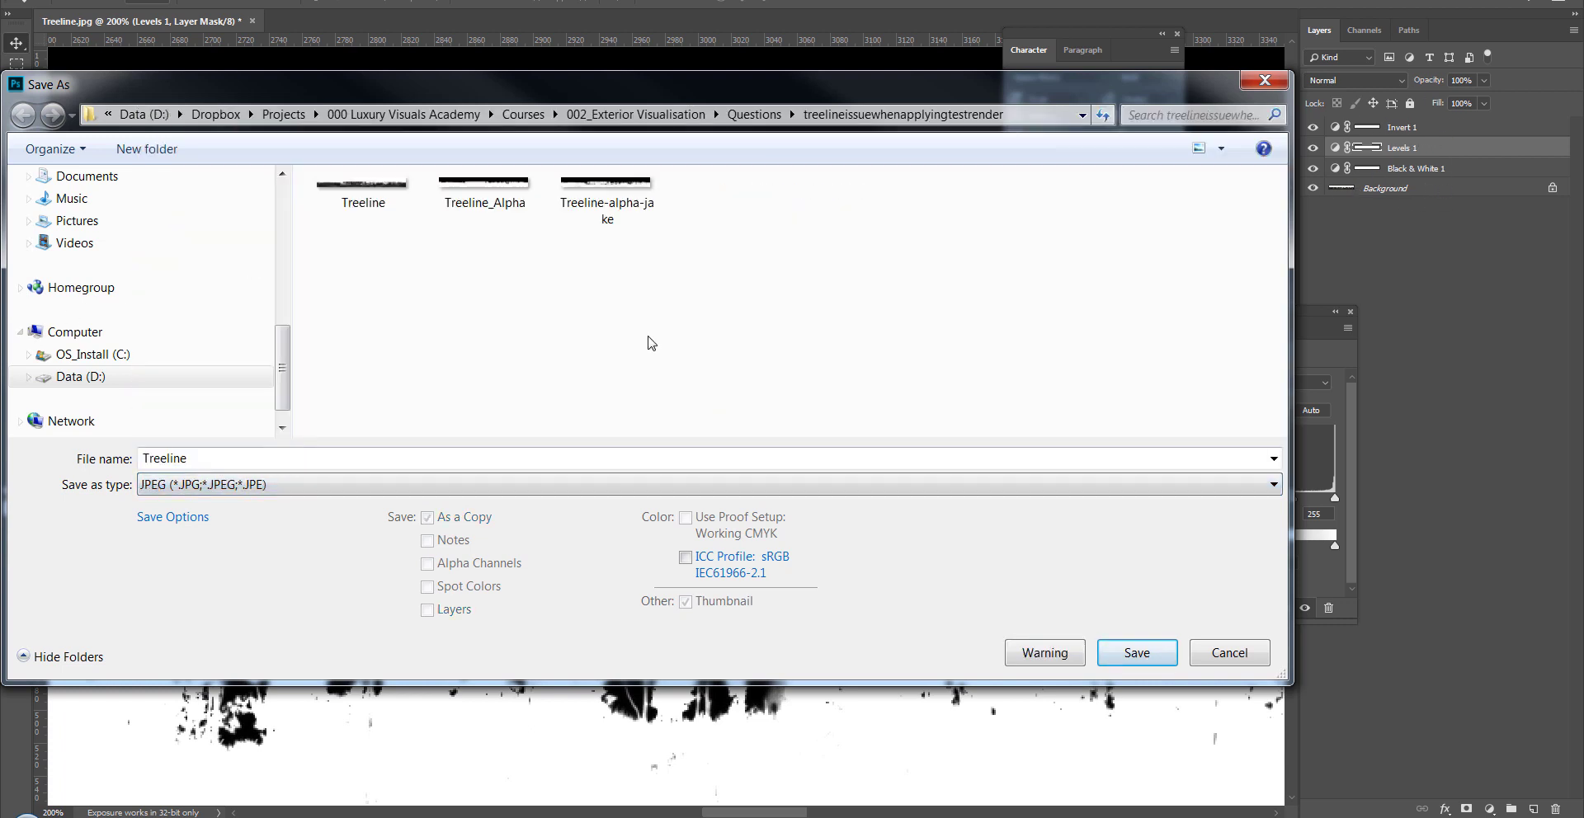
pyautogui.doubleClick(607, 204)
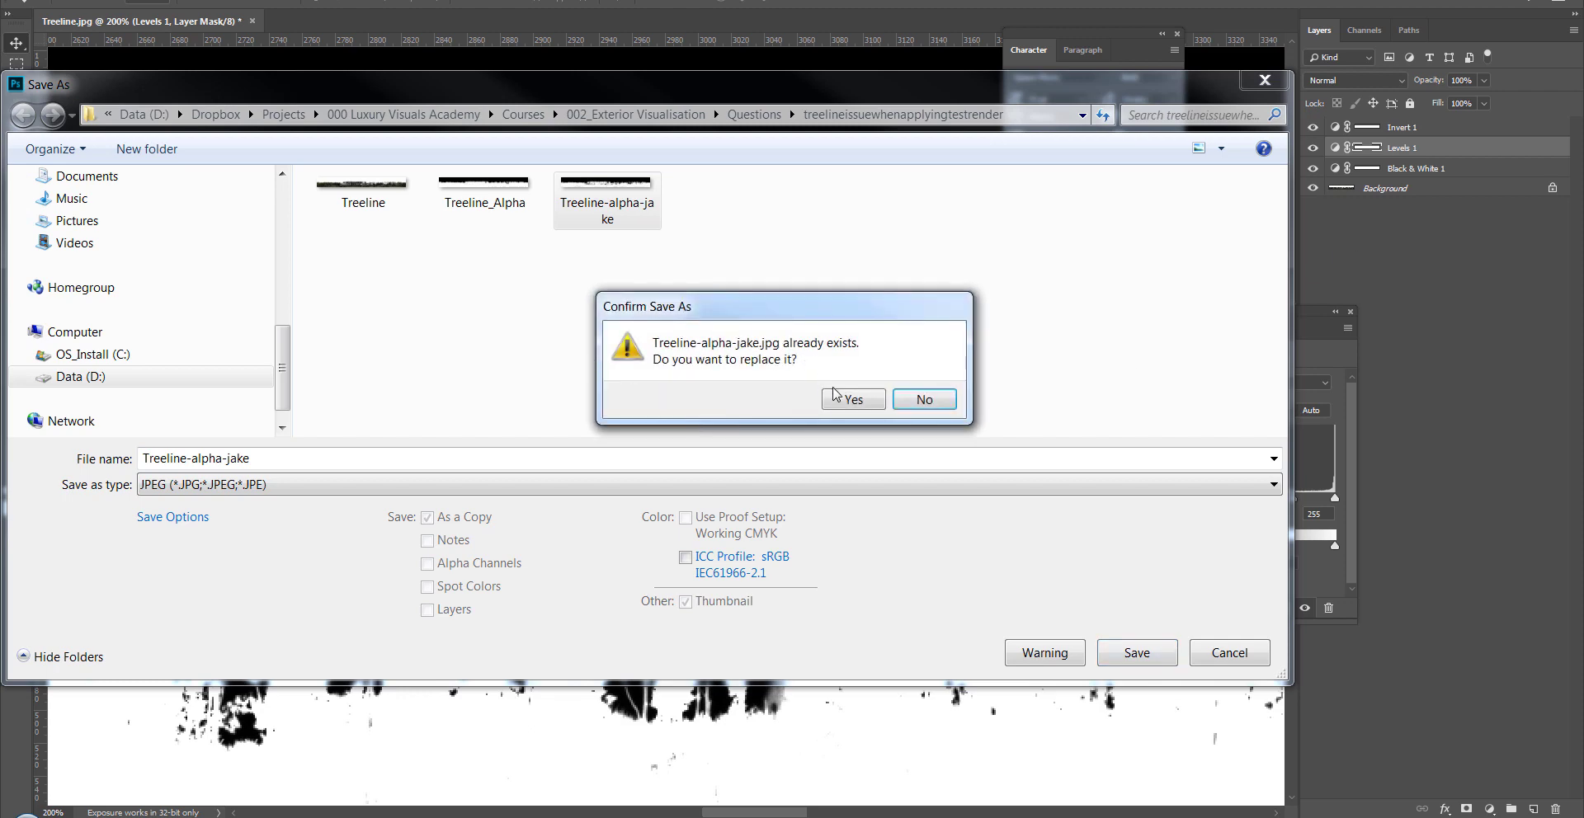
pyautogui.click(834, 395)
pyautogui.click(933, 194)
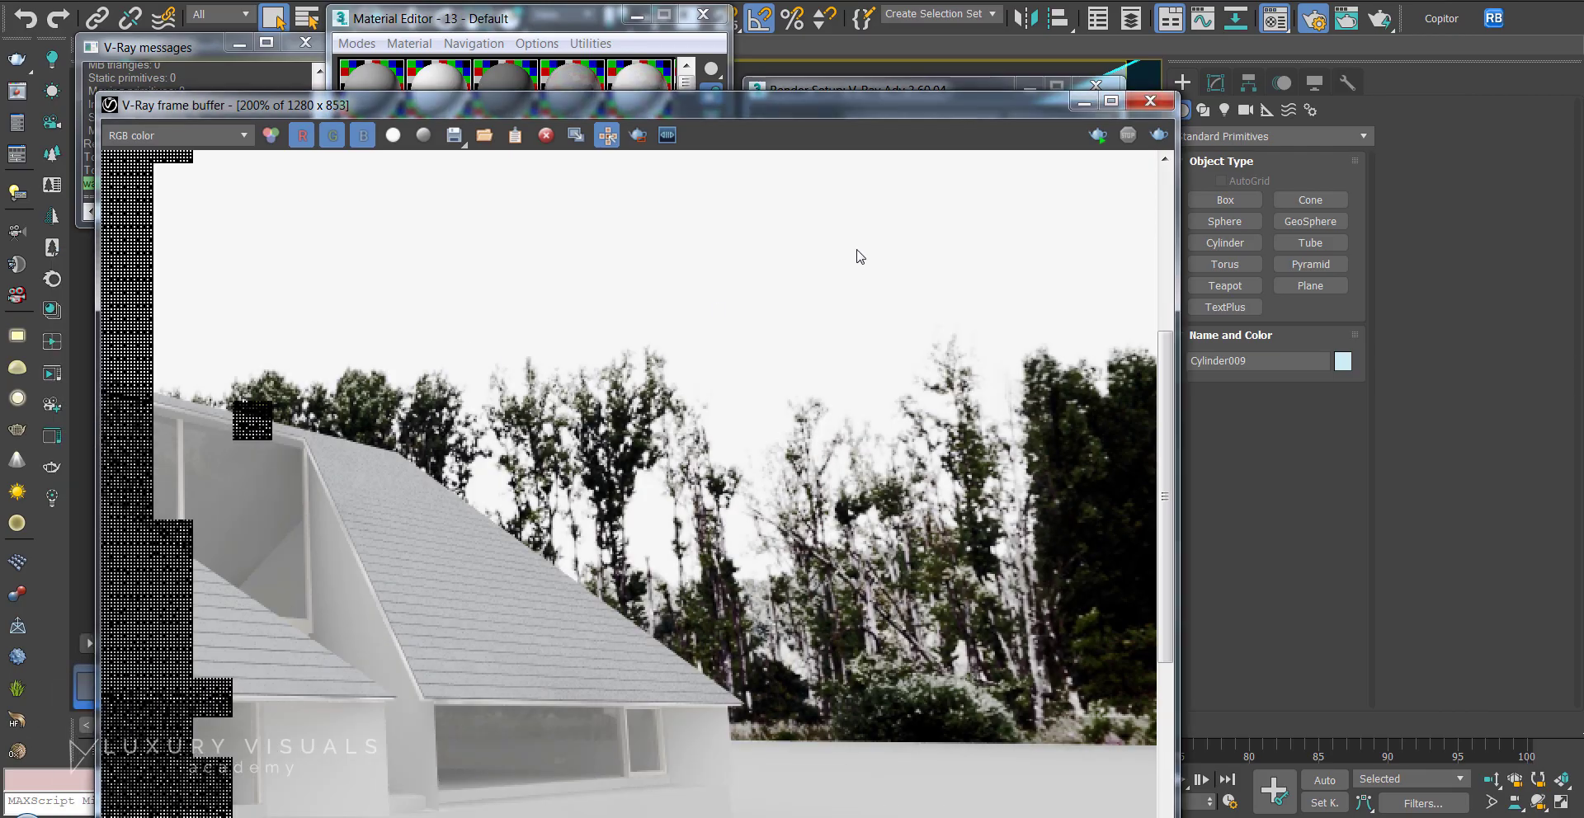
# Step: Start a new V-Ray frame-buffer render and watch the trees draw against a white sky
pyautogui.click(1165, 134)
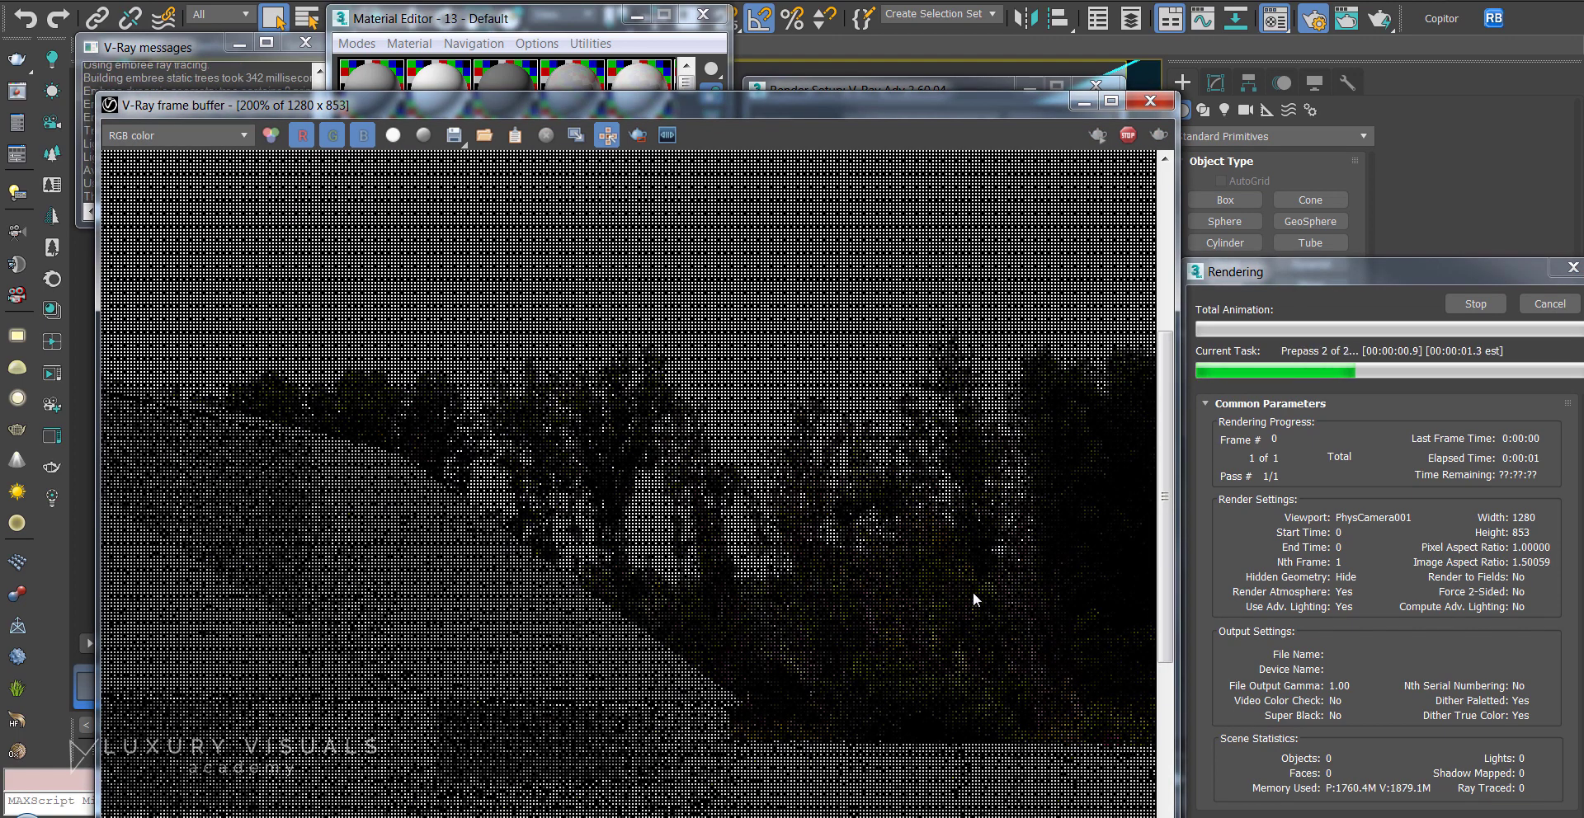
pyautogui.scroll(-1, 983, 358)
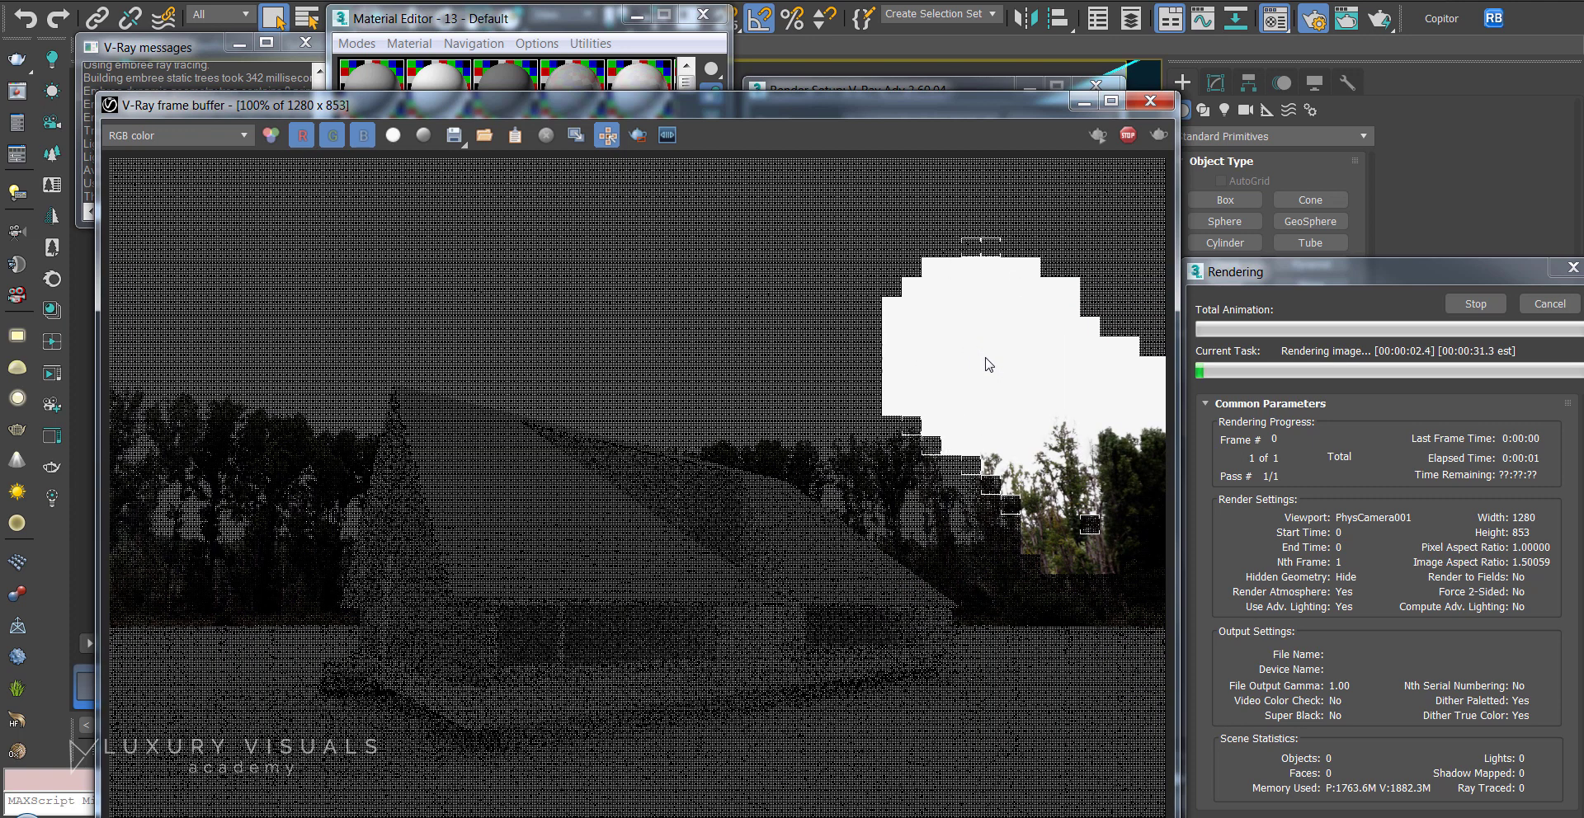